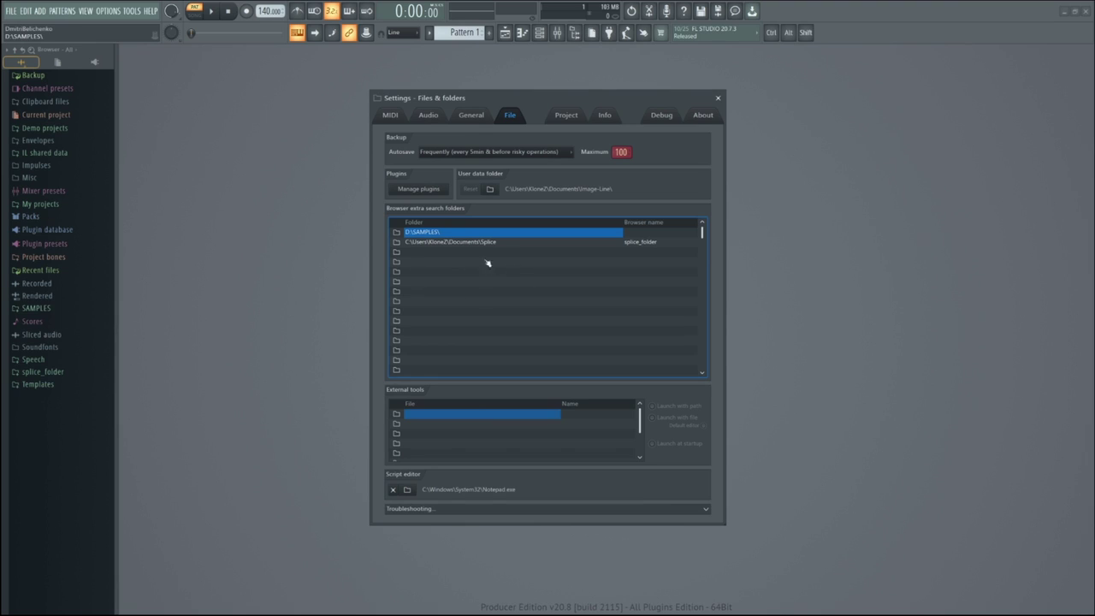
Close the file settings, add the Scaled Chords MIDI folder from the Resources folder to the browser, and collapse it.
left_click(719, 99)
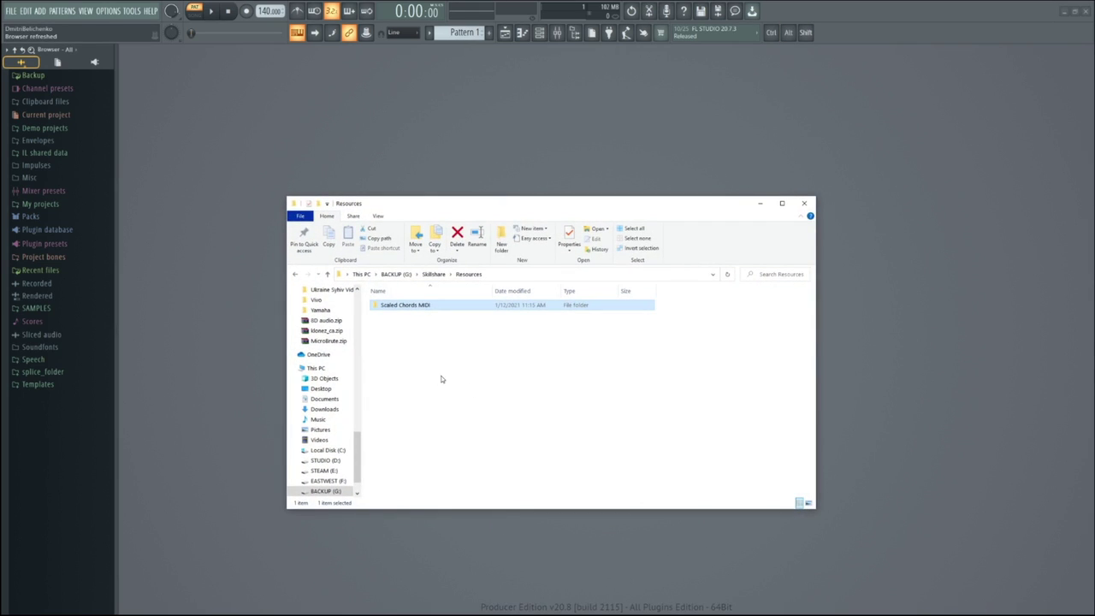
left_click(441, 379)
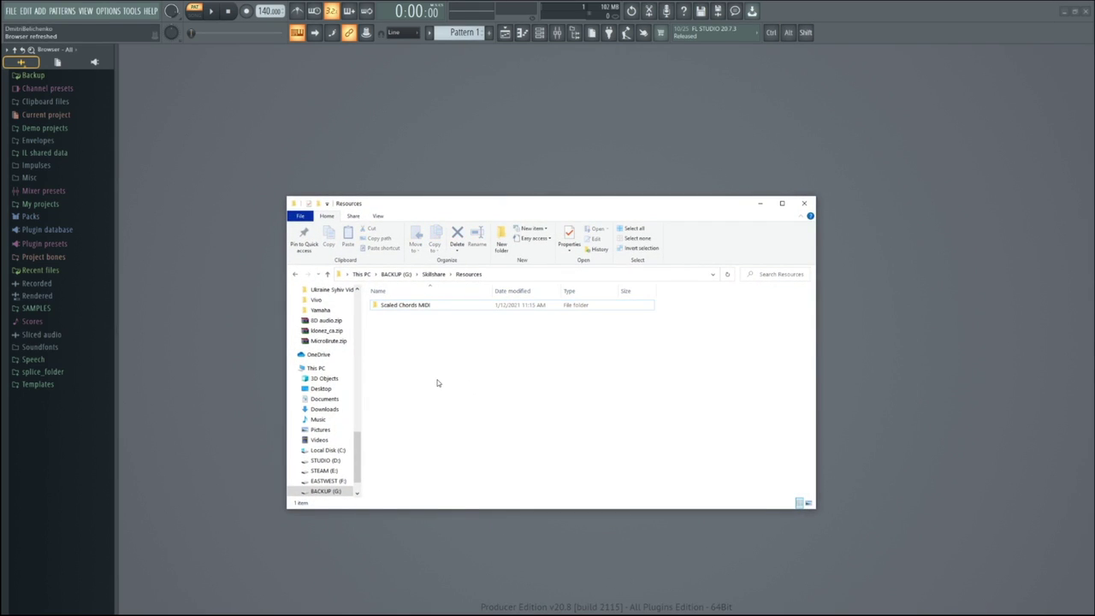
left_click(412, 308)
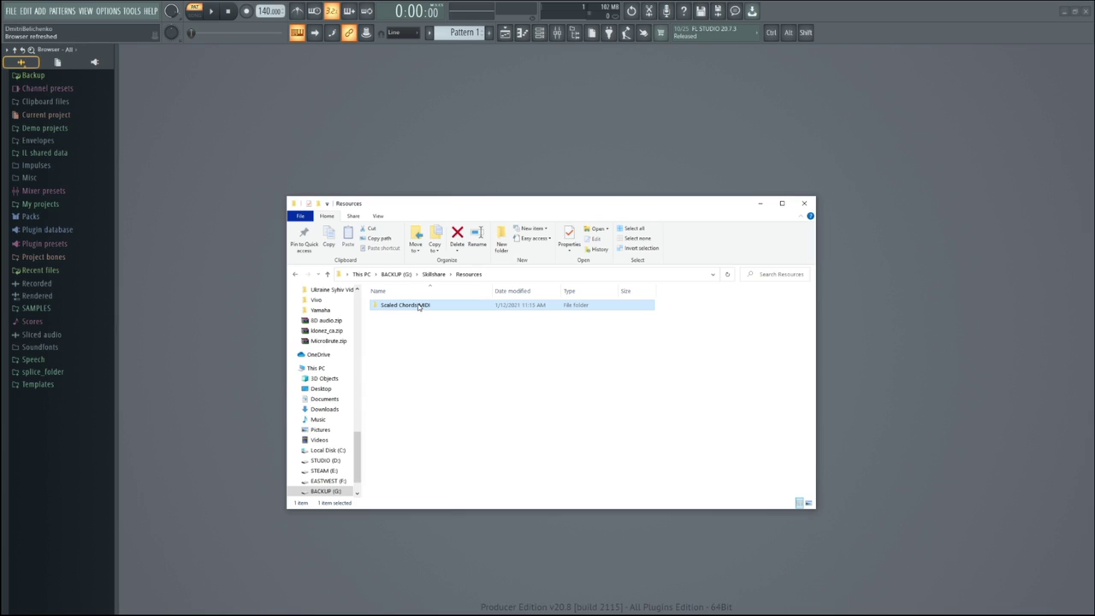
left_click_drag(419, 306, 61, 441)
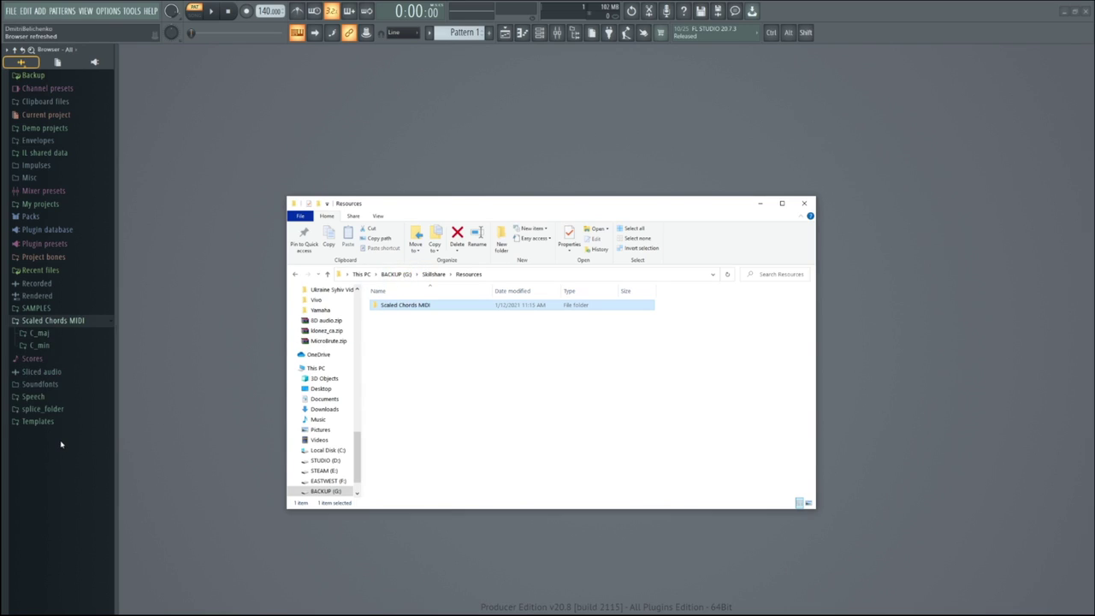
left_click(44, 322)
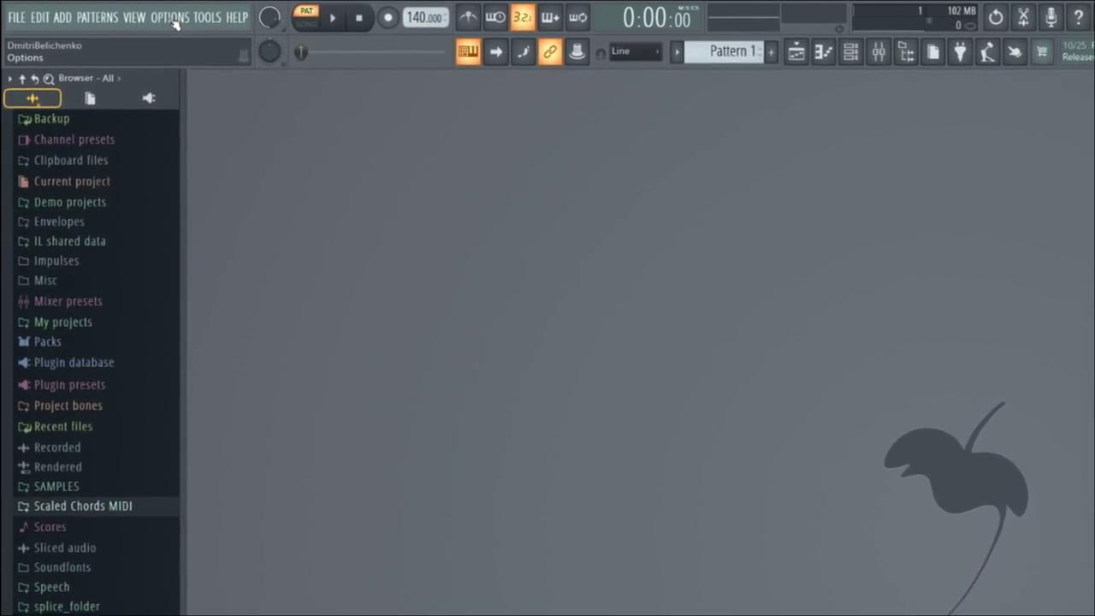
Open the plugin manager, look over the plugin search paths, and search the plugin list for "serum".
left_click(135, 14)
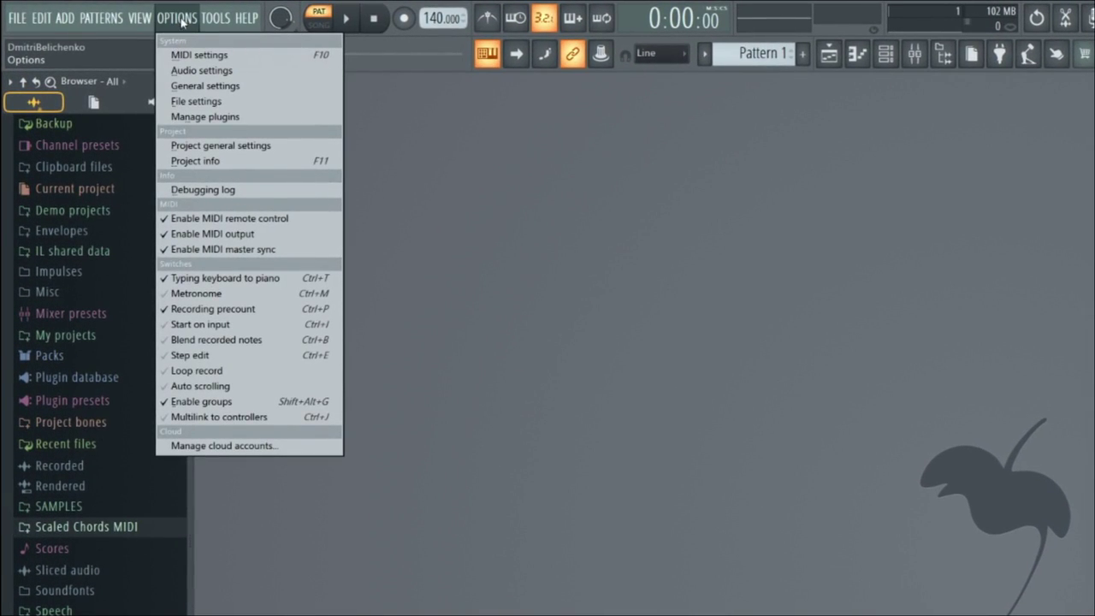
left_click(190, 117)
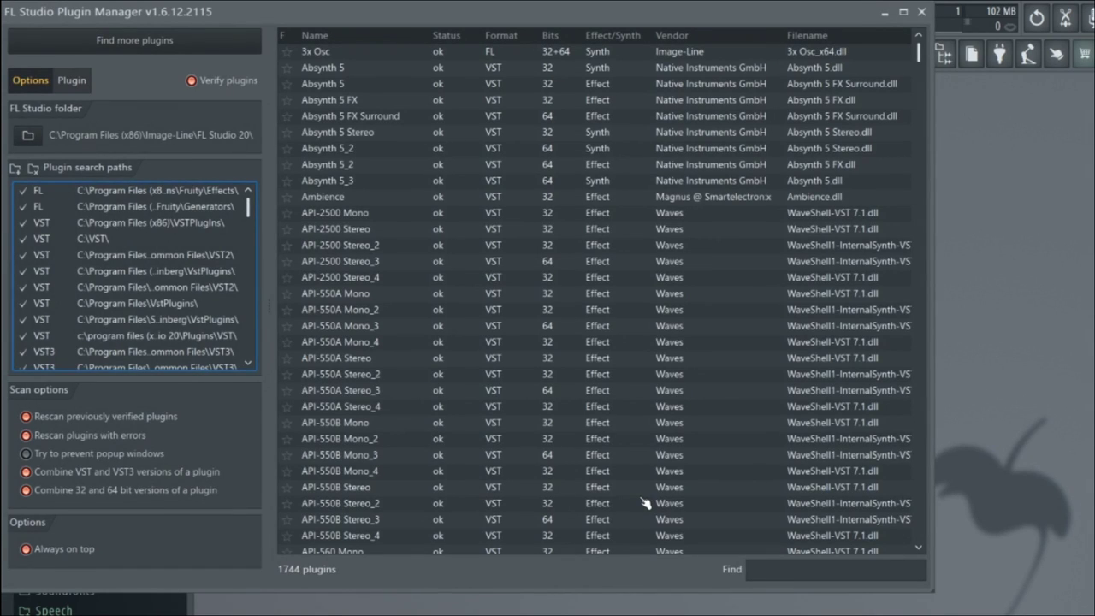
left_click(767, 578)
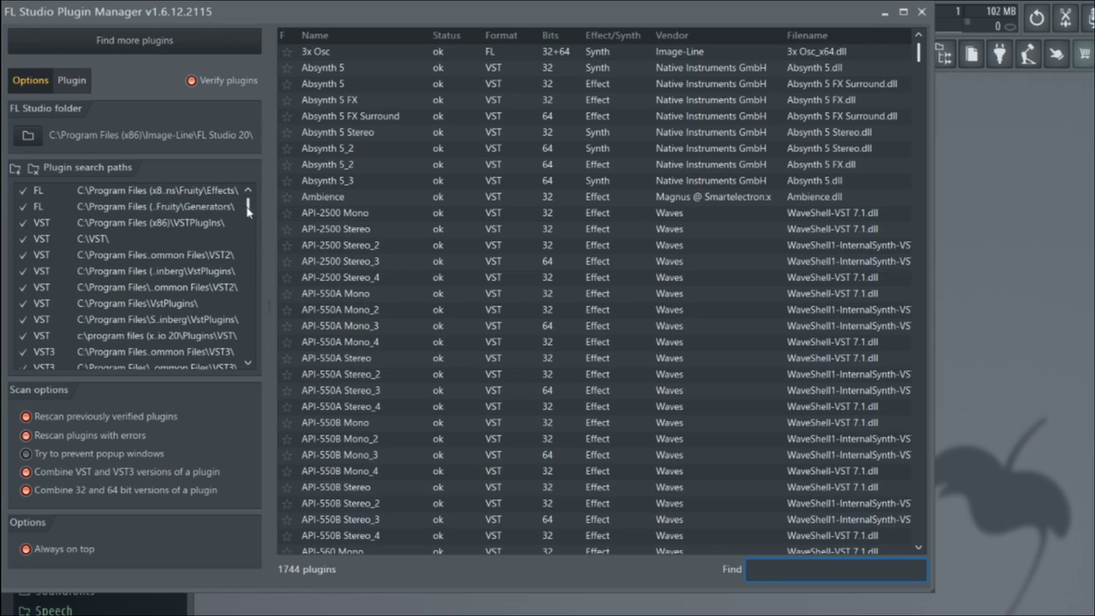
scroll(183, 303, "down", 5)
scroll(183, 214, "up", 5)
mouse_move(249, 211)
left_mouse_down()
mouse_move(253, 344)
mouse_move(251, 198)
left_mouse_up()
type("serum")
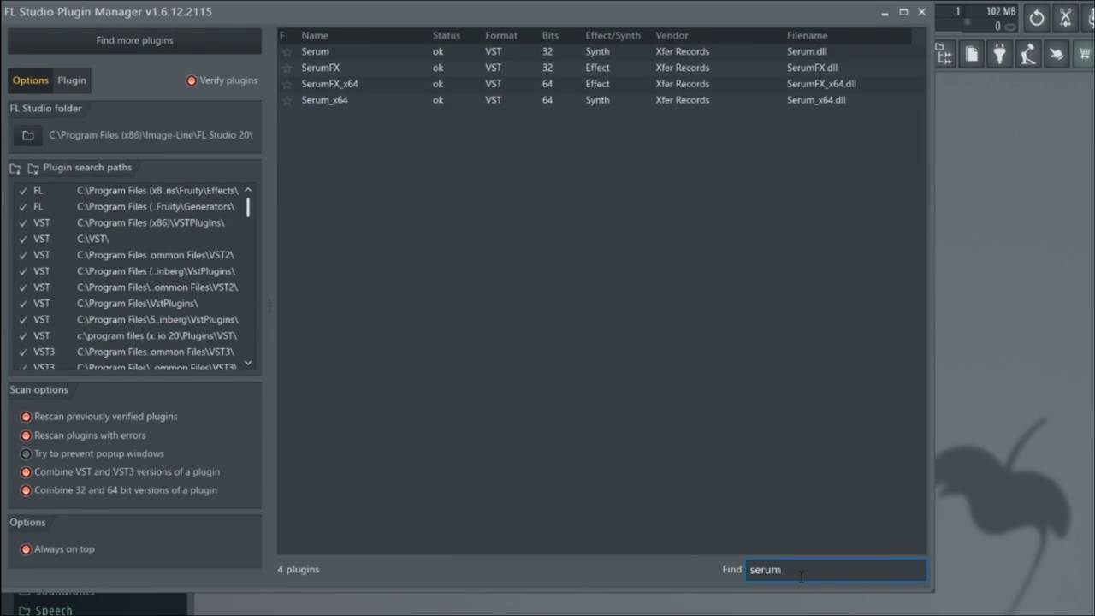
Mark Serum_x64 and SerumFX_x64 as favorites and close the plugin manager.
left_click(292, 100)
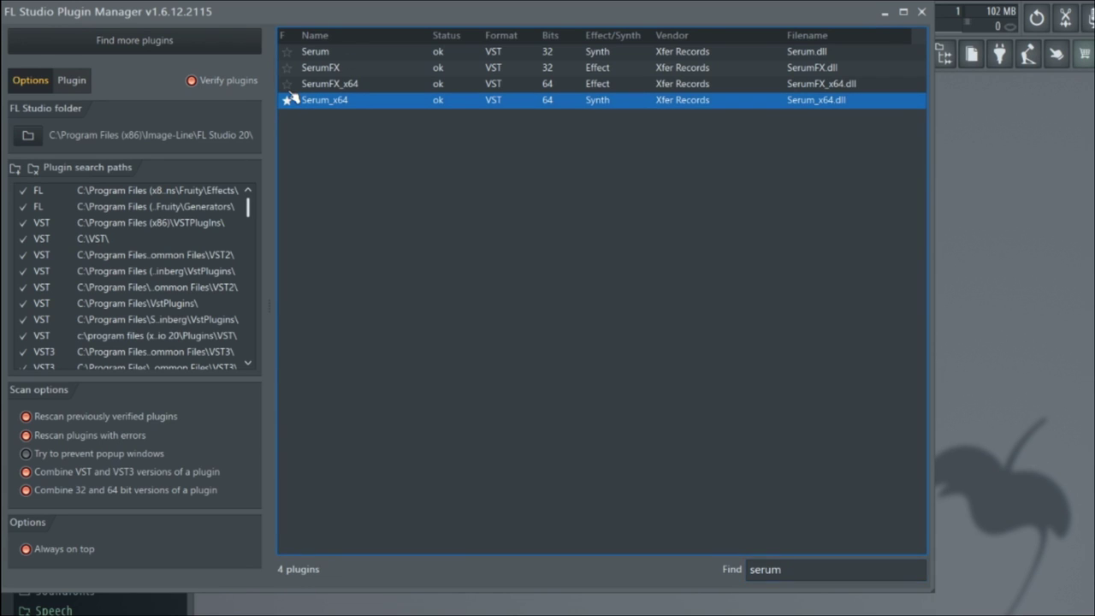
left_click(247, 73)
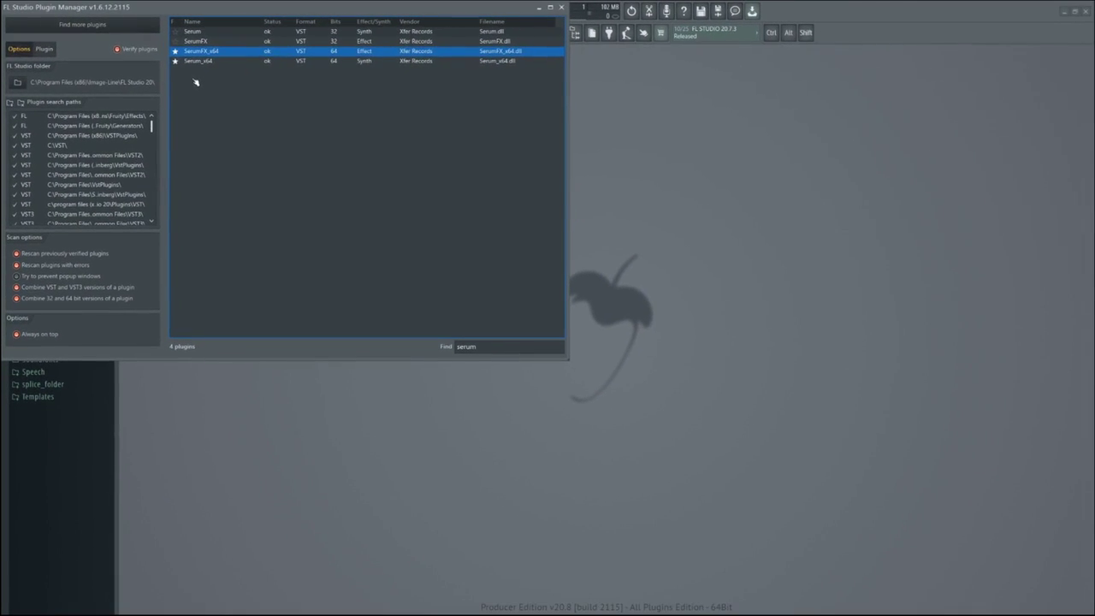
left_click(562, 8)
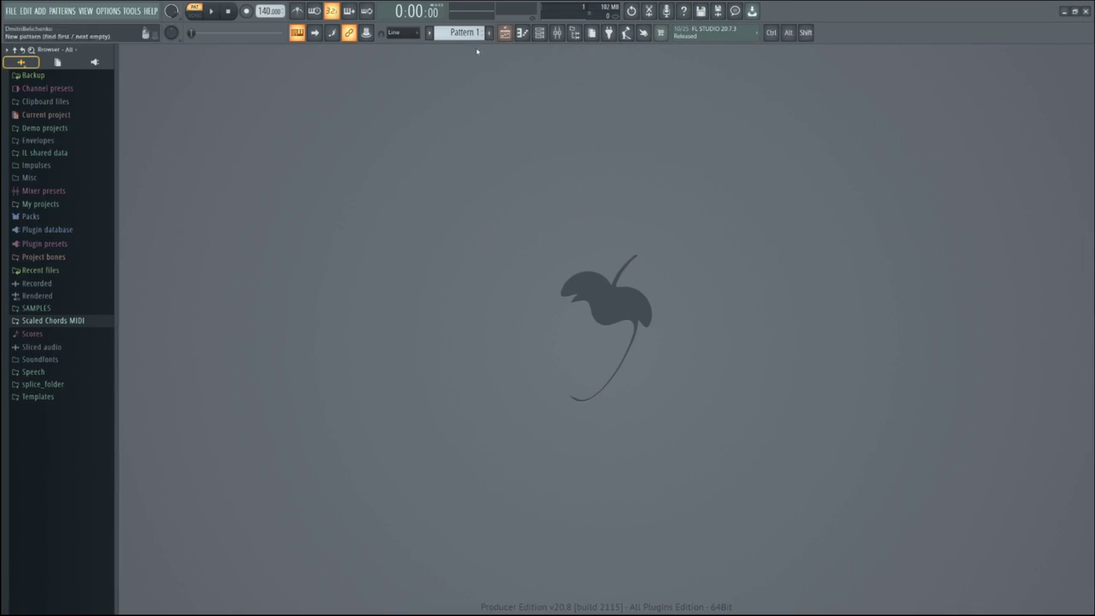
Show the channel rack and open its list of instruments that can be added.
left_click(539, 32)
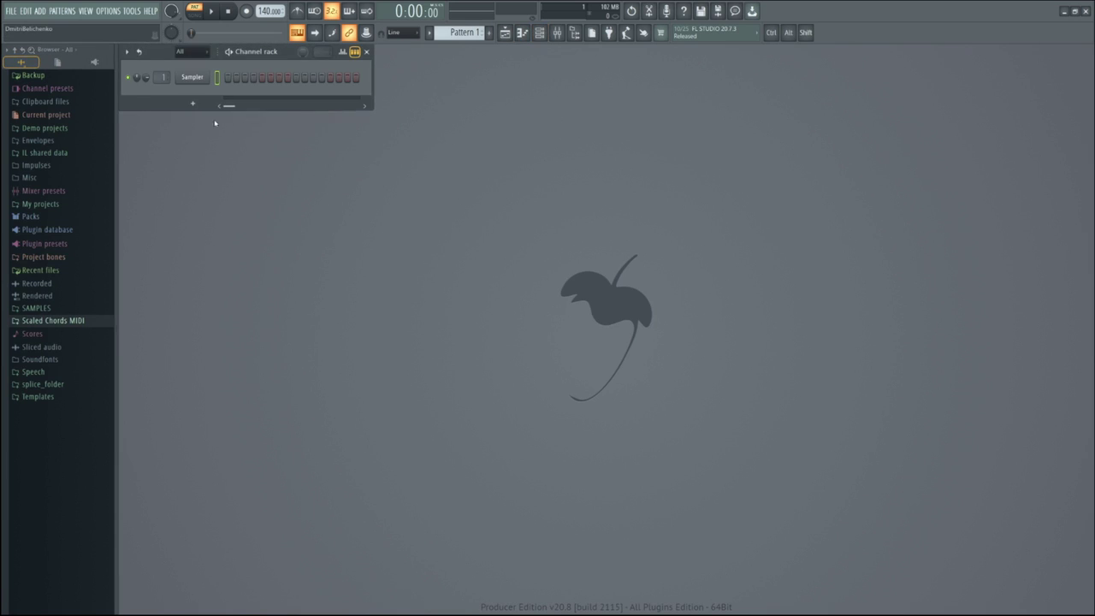
left_click(192, 104)
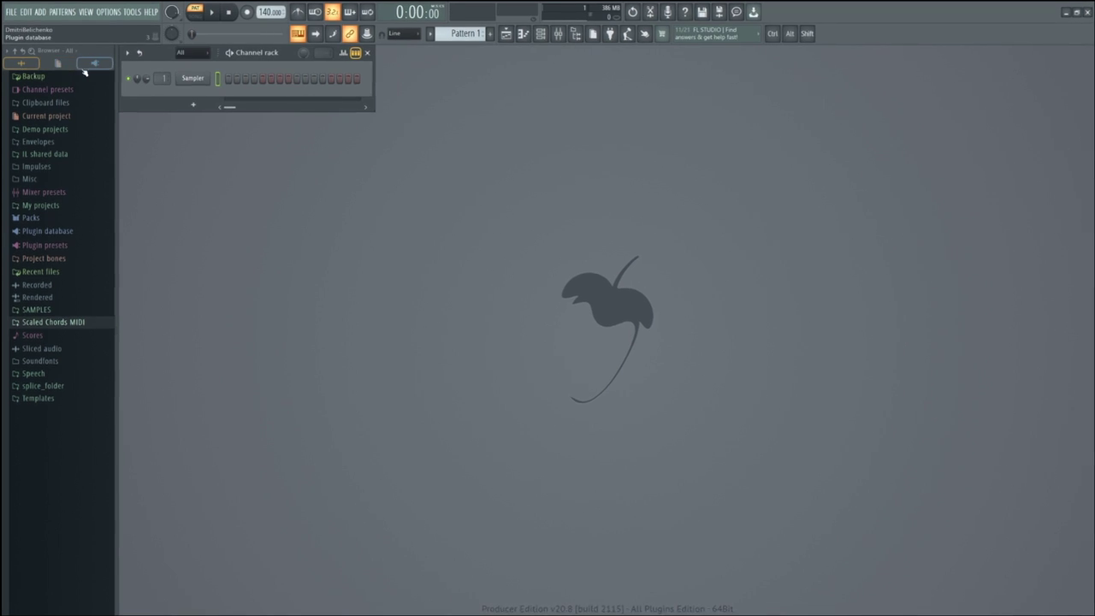
Examine the browser's Current project and Plugin database snapshots and their matching folders in the All view.
left_click(71, 66)
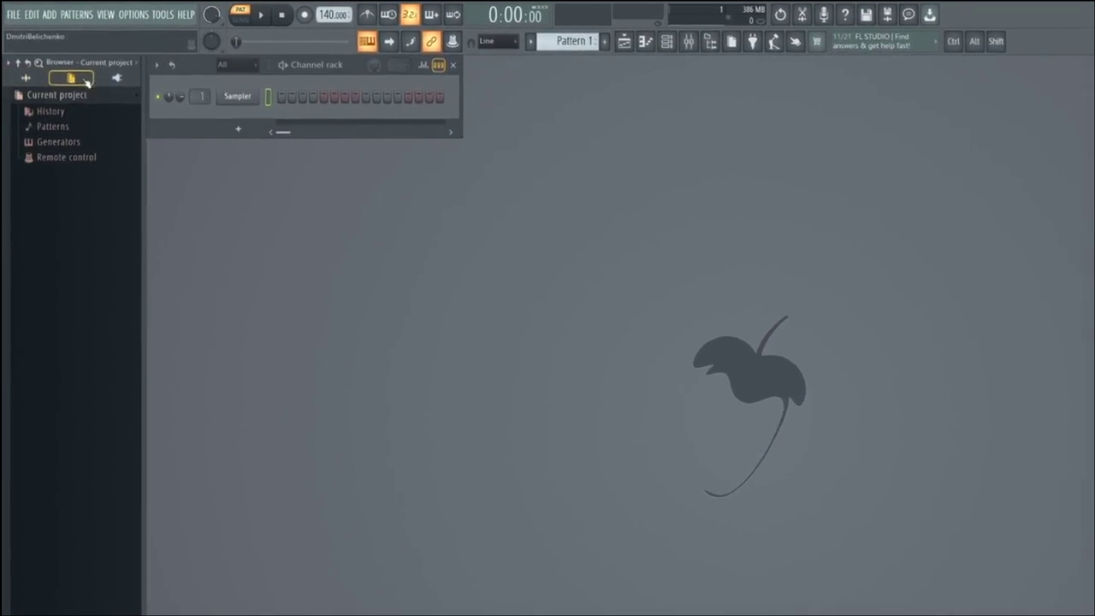
left_click(117, 78)
left_click(71, 78)
left_click(26, 78)
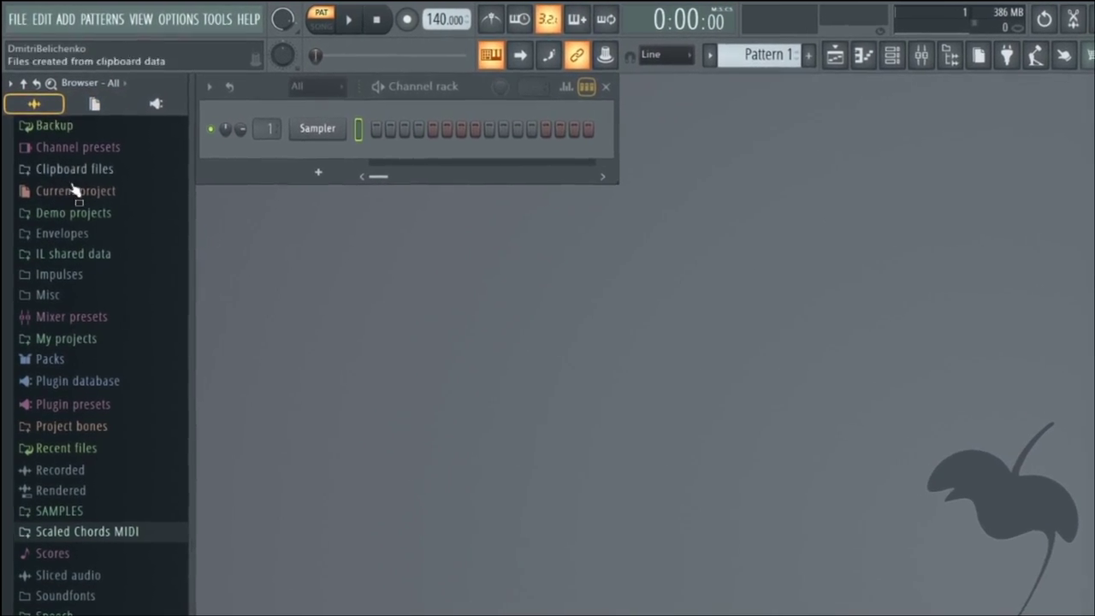
left_click(63, 193)
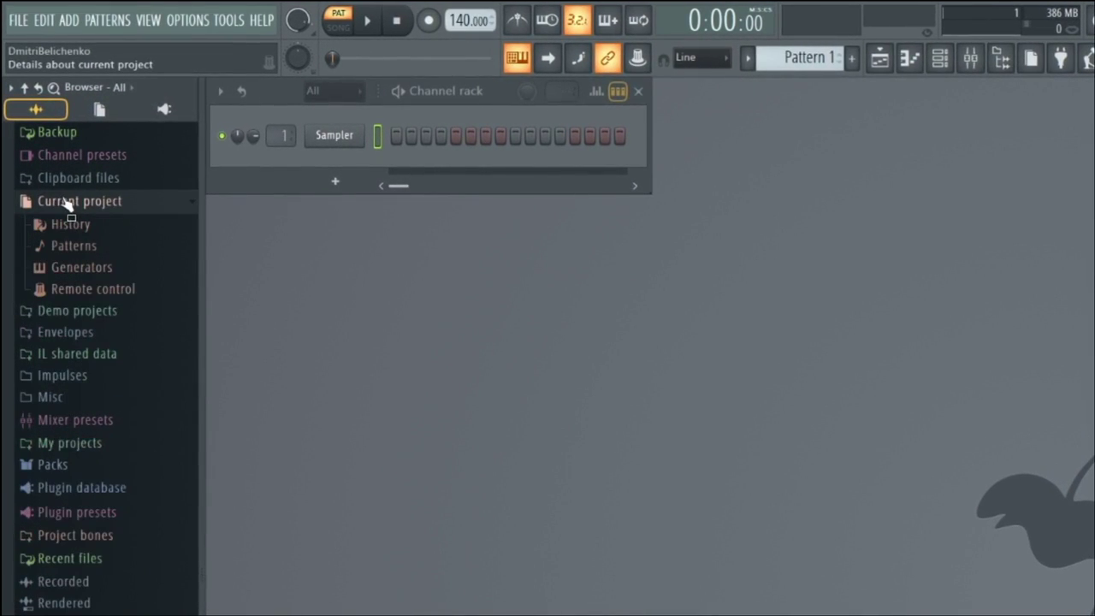
left_click(68, 202)
left_click(107, 402)
left_click(106, 401)
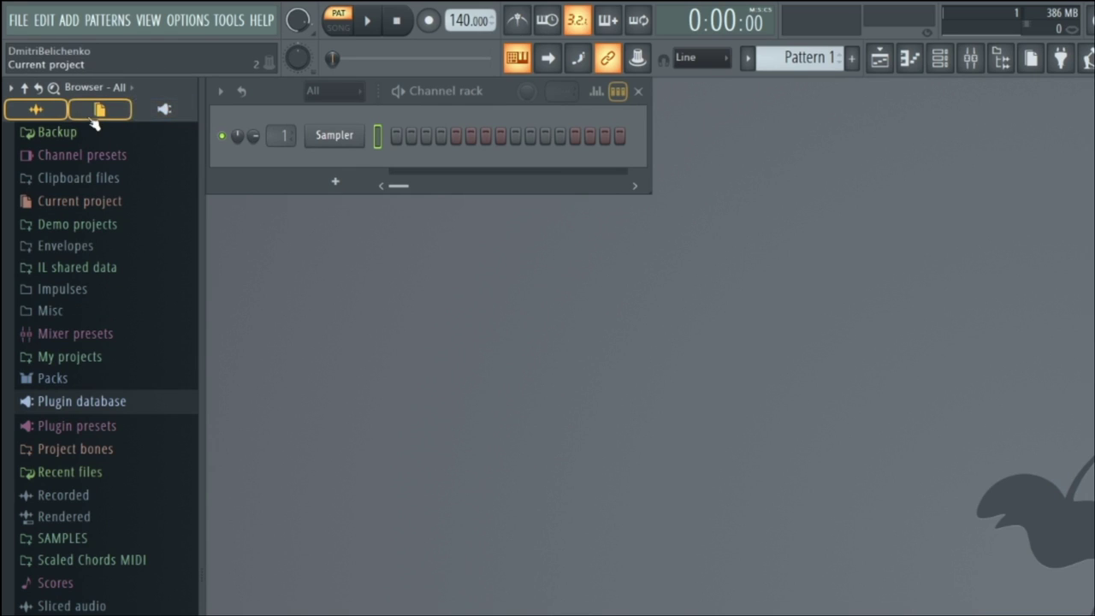
Switch the browser to Snap 4 and expand splice_folder down to its Samples > packs subfolder.
left_click(127, 87)
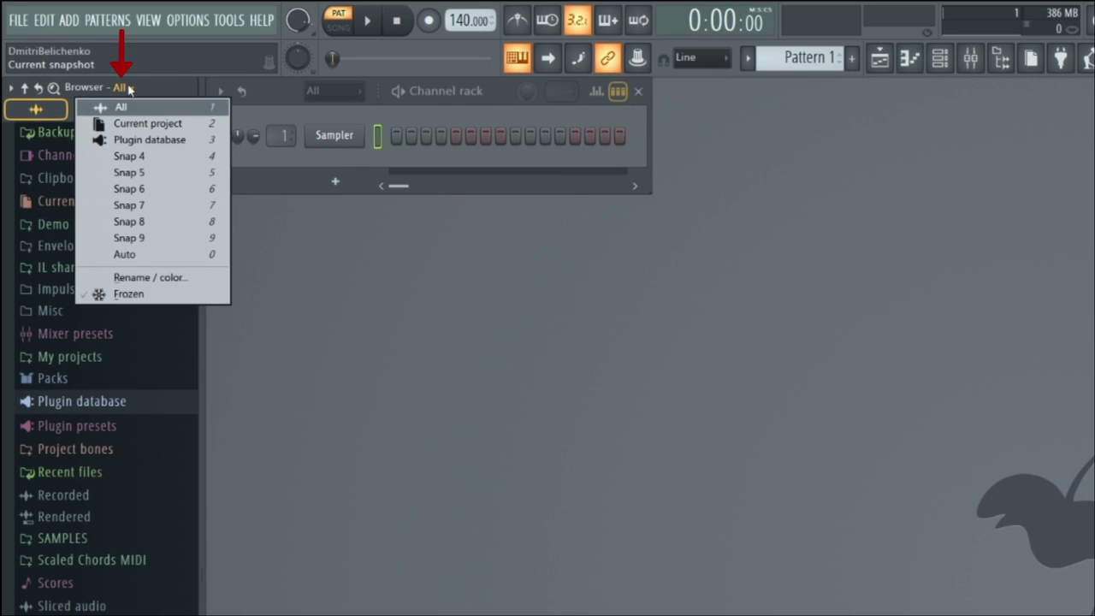
left_click(142, 160)
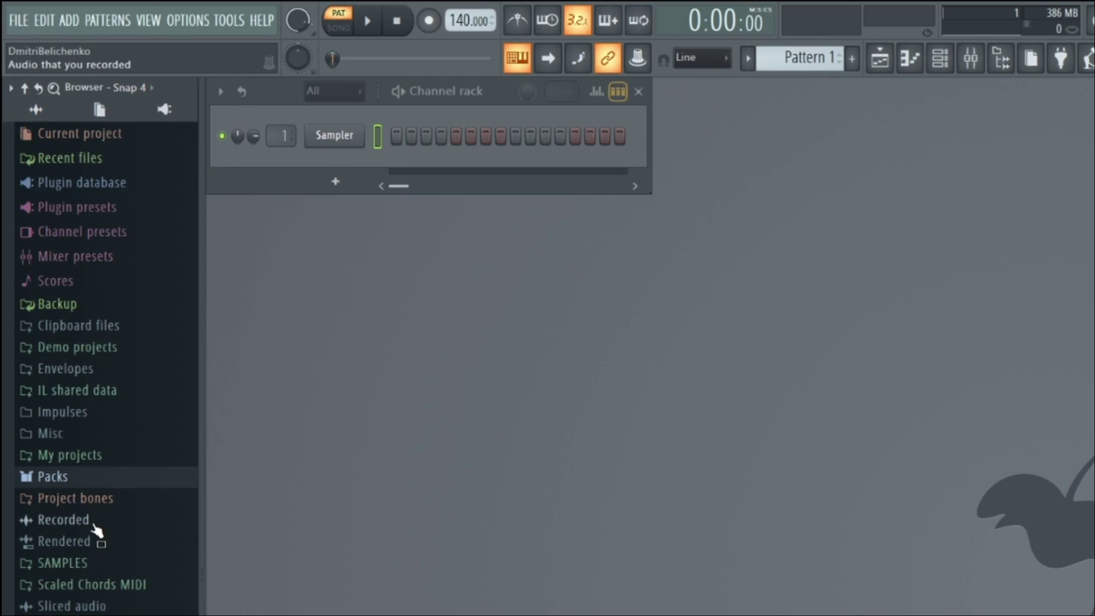
left_click(51, 594)
left_click(56, 537)
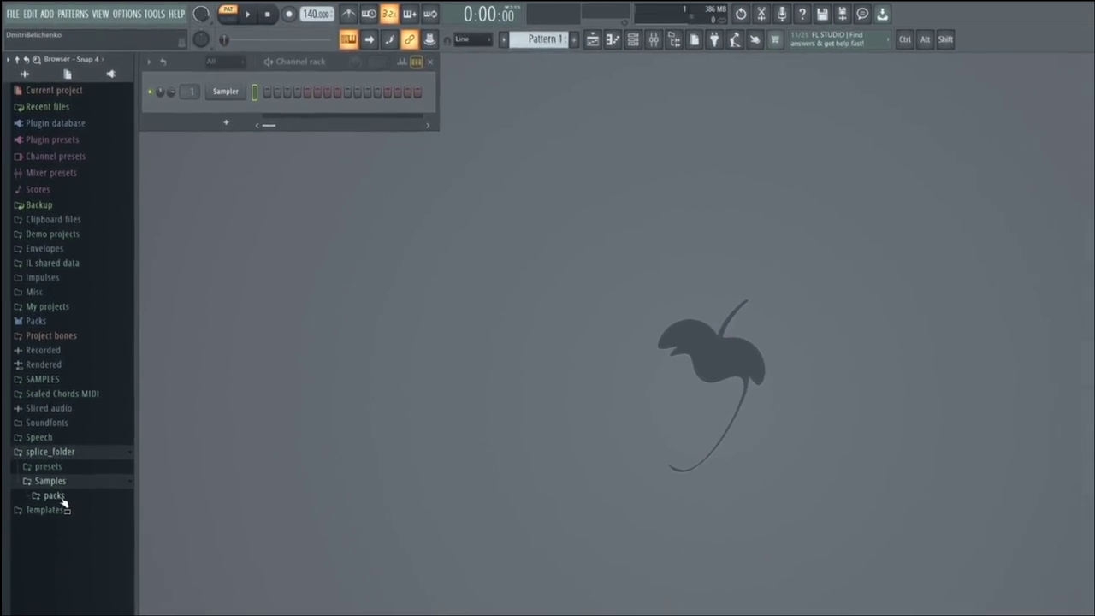
left_click(56, 496)
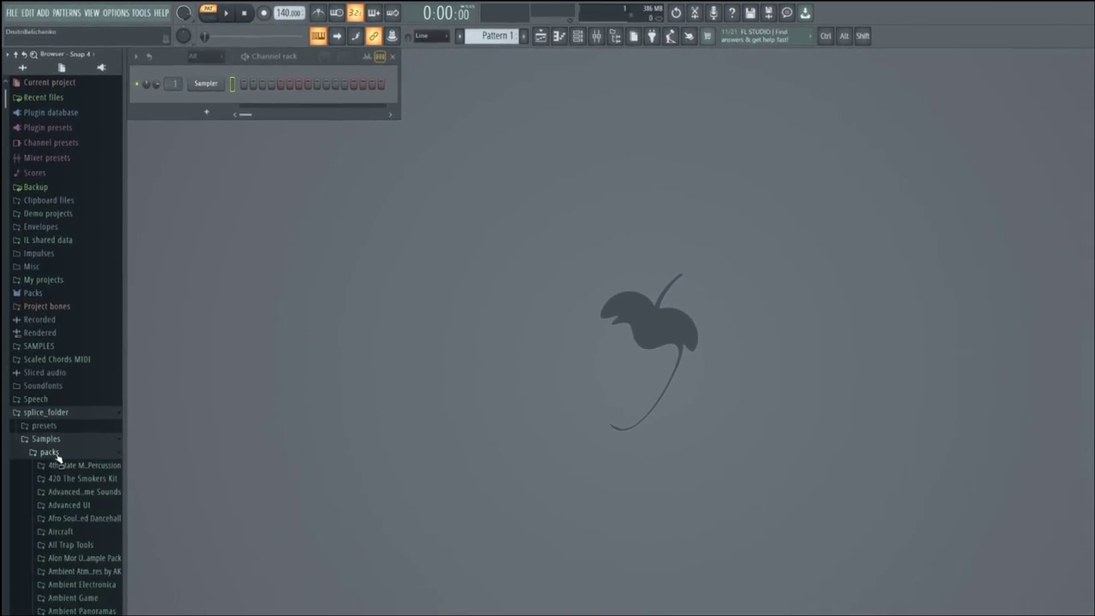
Set the Snap 4 browser view to show only opened folders.
left_click(8, 50)
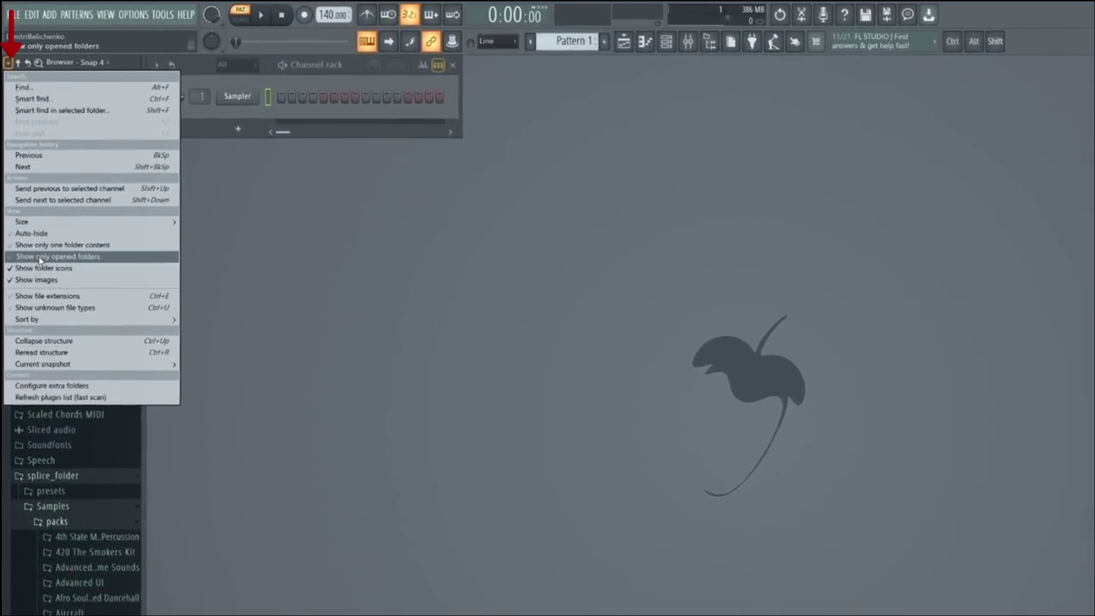
left_click(36, 232)
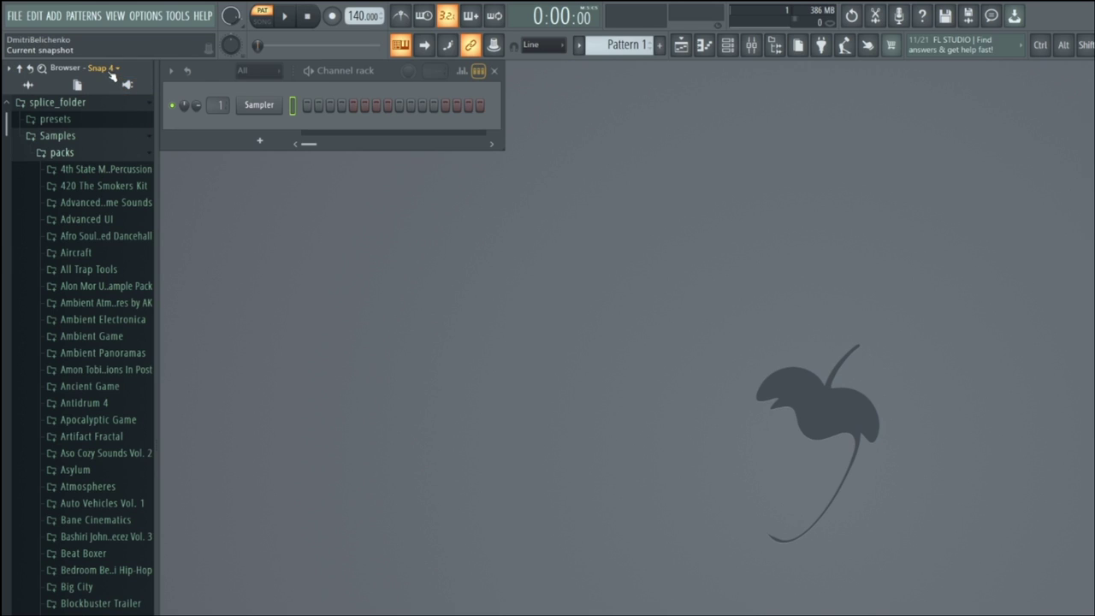
Name the Snap 4 browser snapshot "Splice Packs" and give it the cadet blue color #80BEBF.
left_click(110, 72)
left_click(107, 214)
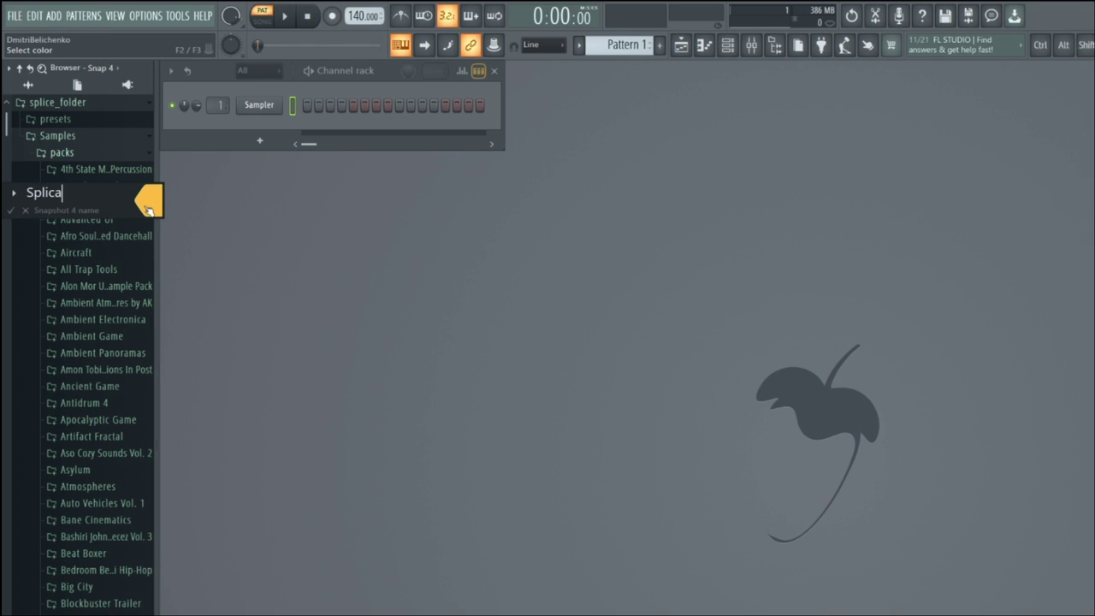
type("Splice Packs")
left_click(148, 206)
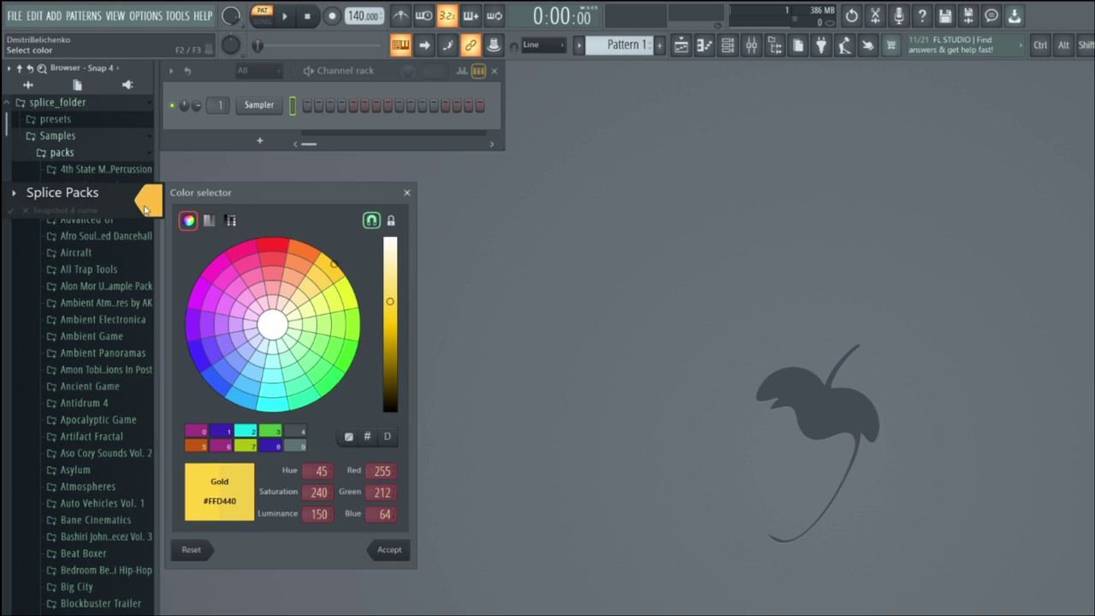
left_click(272, 360)
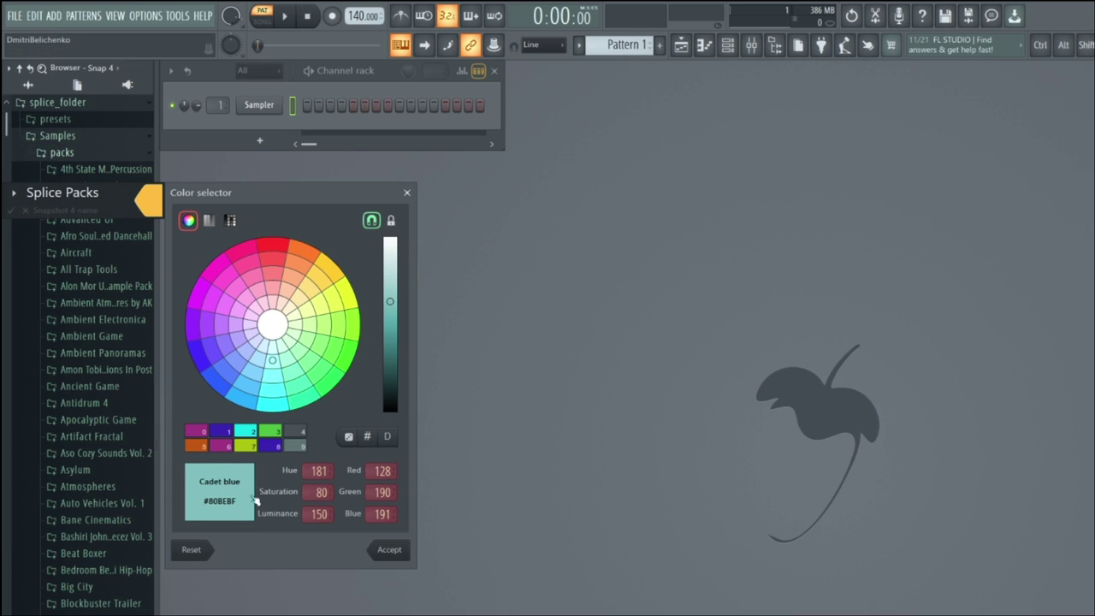
left_click(374, 549)
Assign the folder icon to the Splice Packs snapshot and apply the new snapshot settings.
left_click(13, 192)
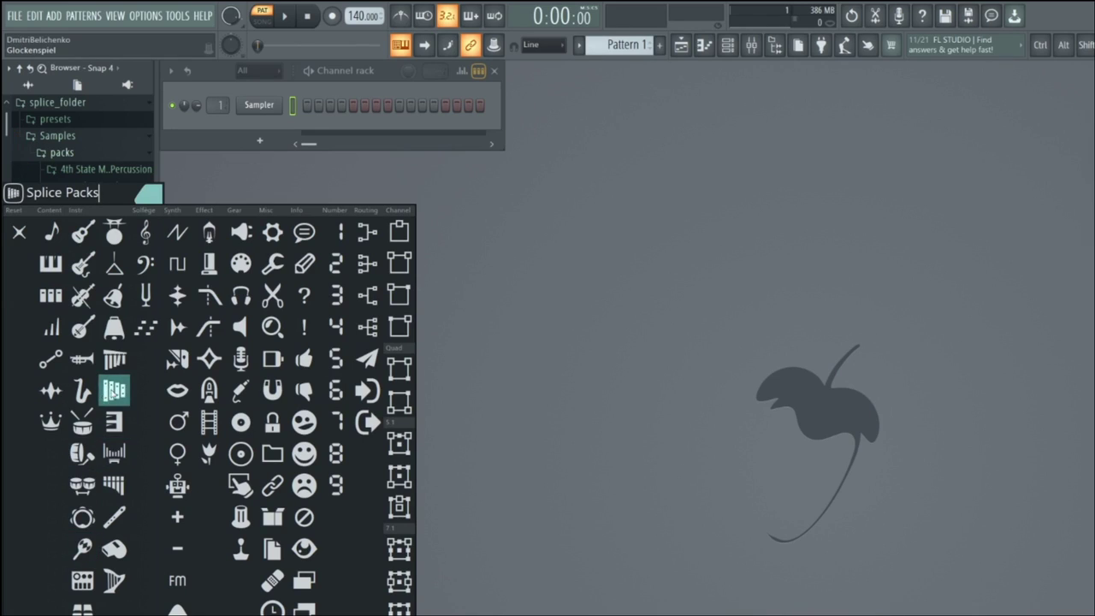
left_click(279, 457)
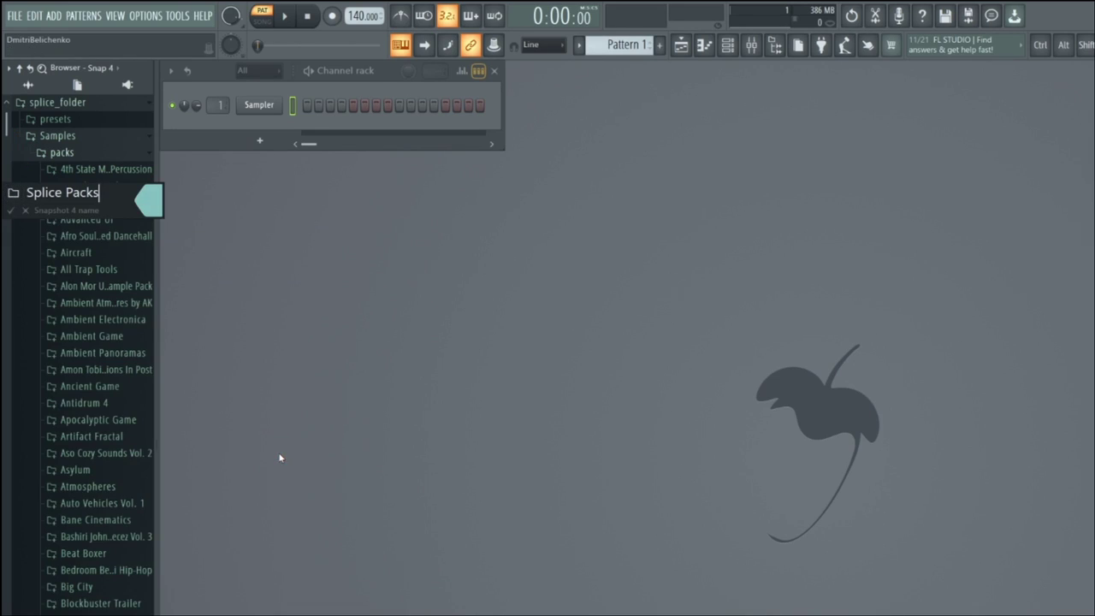
key("Return")
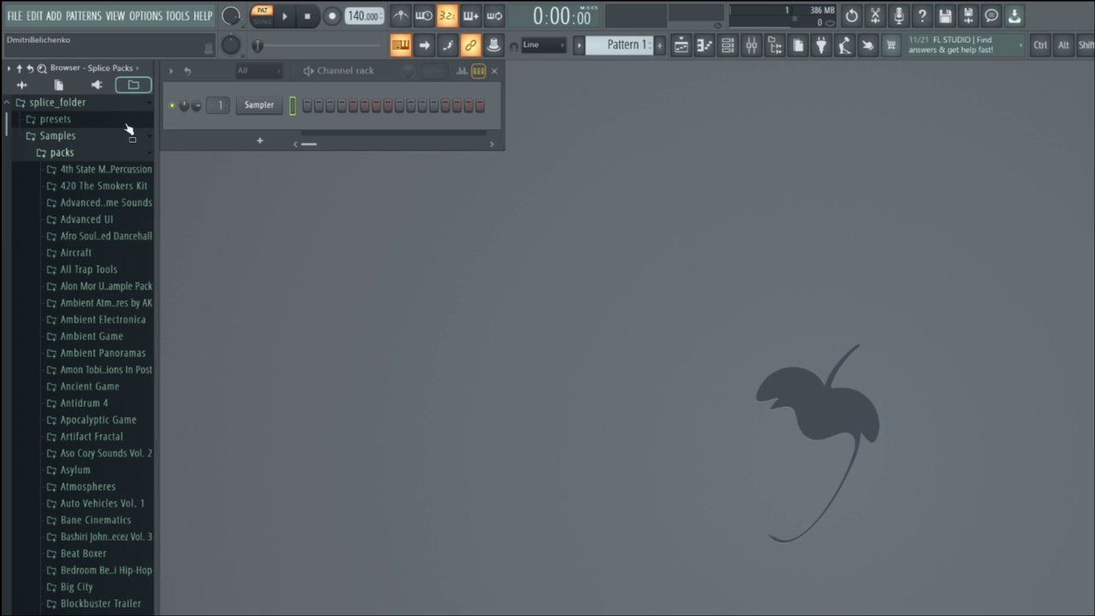
View the Plugin database, Current project, All and Splice Packs snapshots of the browser in turn.
left_click(94, 87)
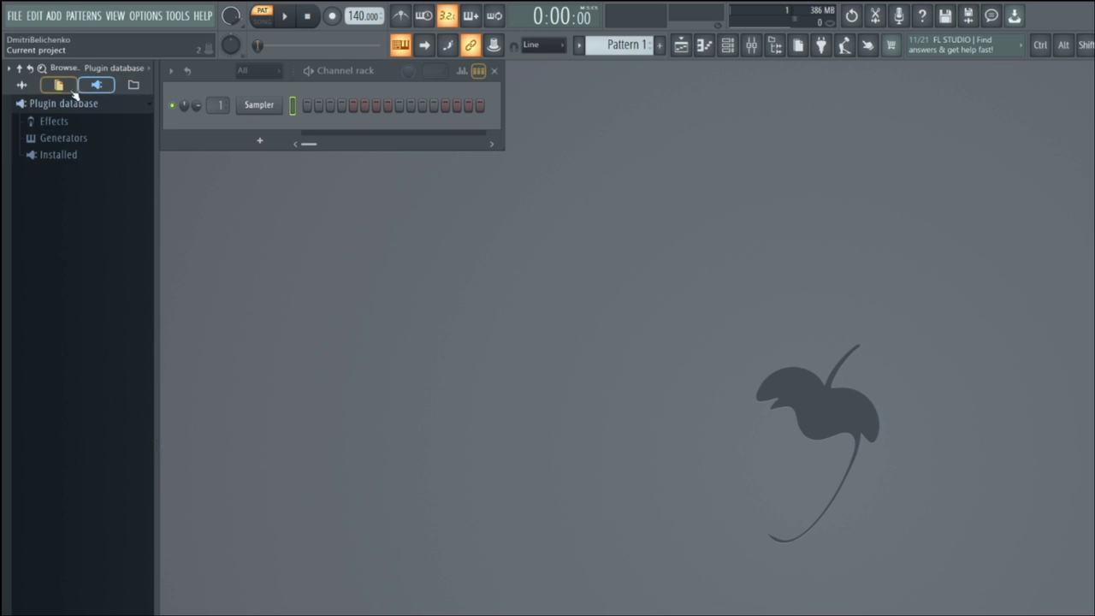
left_click(61, 87)
left_click(26, 87)
left_click(134, 86)
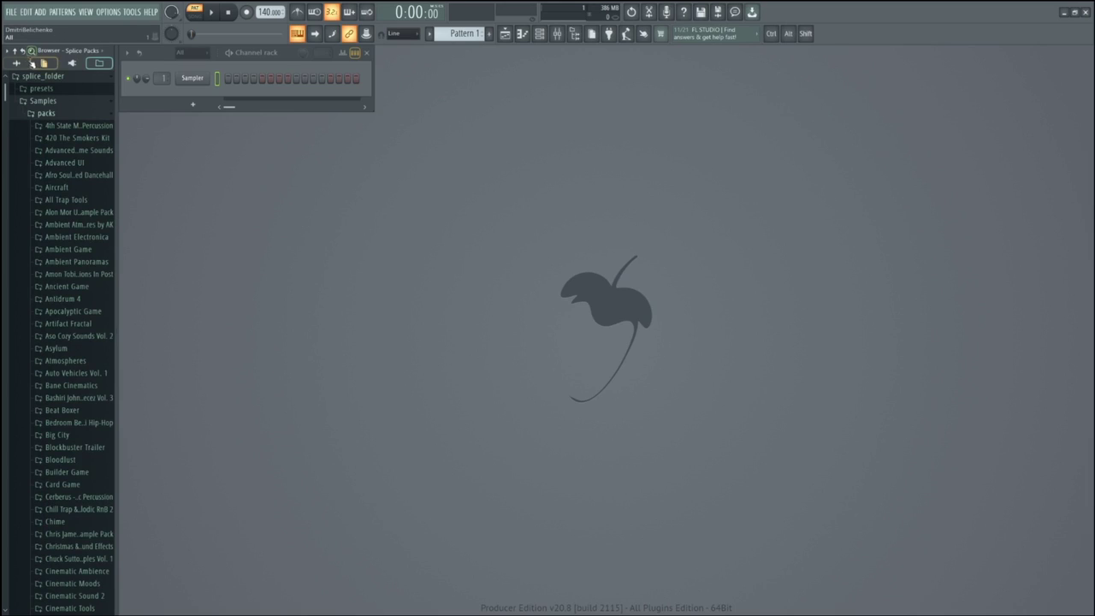
Load the 22in Kick from Packs > Drums > Kicks onto the Sampler channel and fill each 4 steps.
left_click(31, 63)
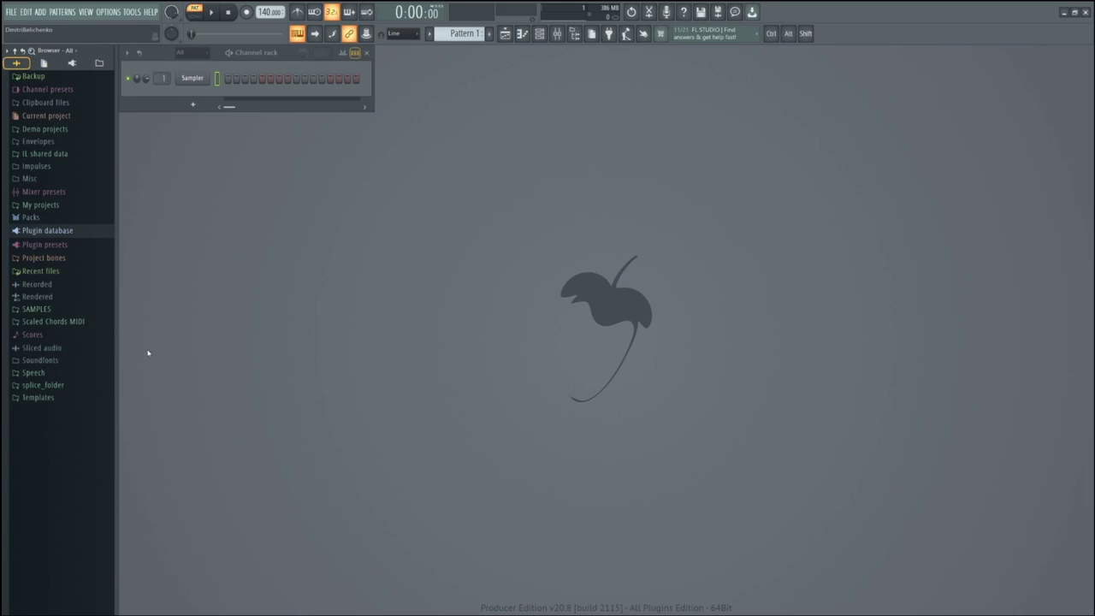
left_click(60, 219)
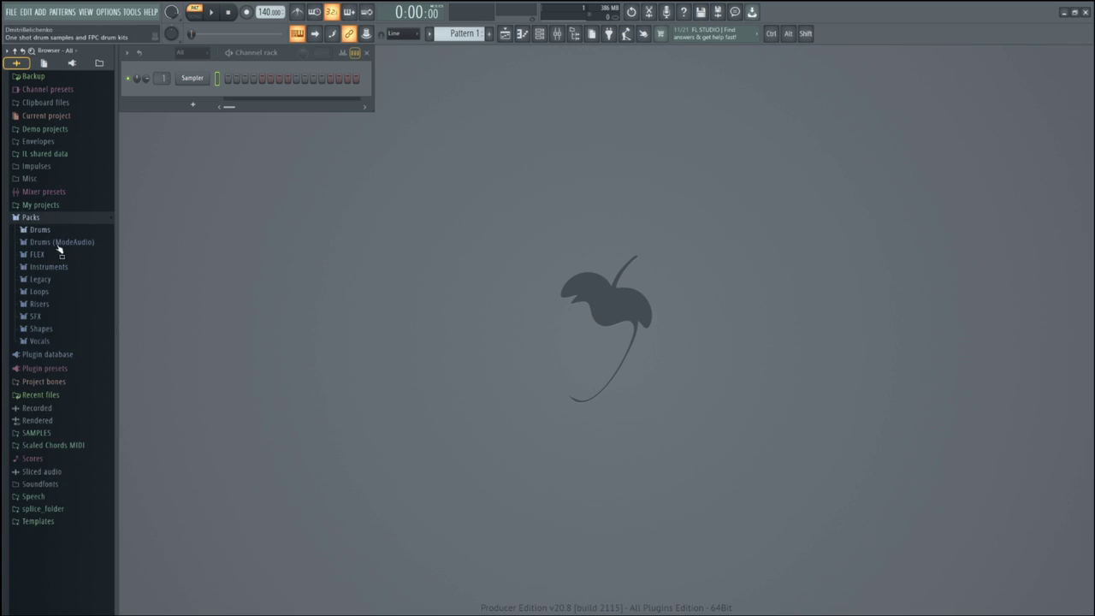
left_click(61, 232)
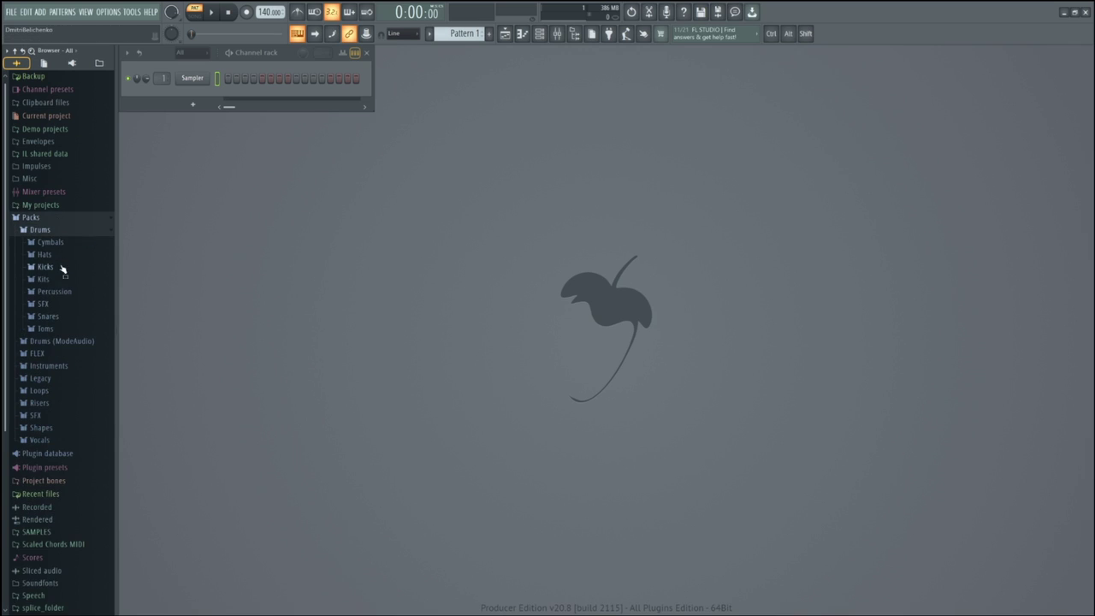
left_click(53, 267)
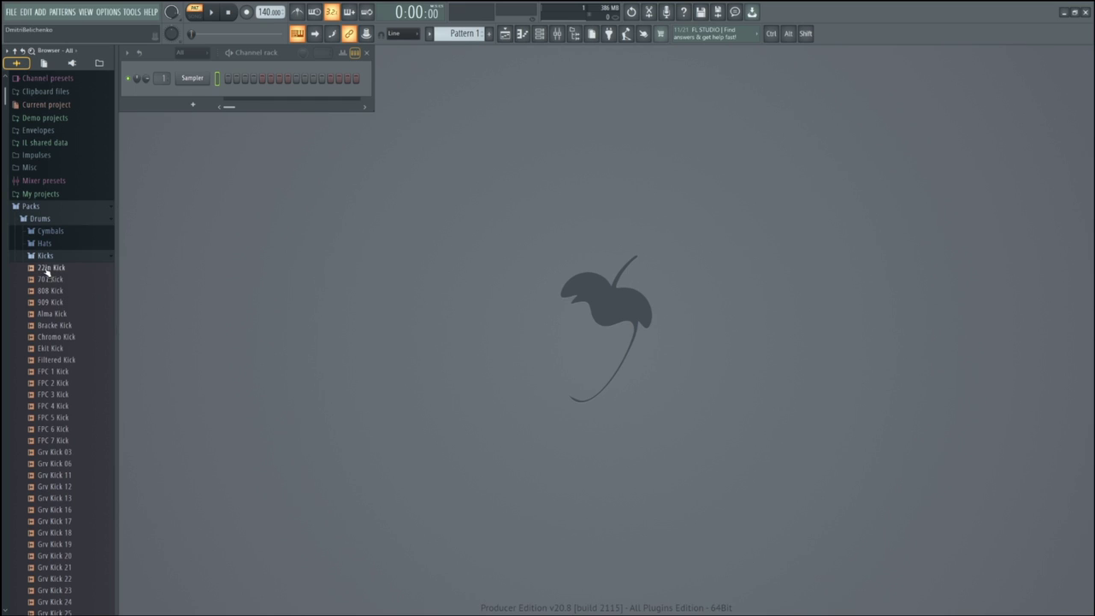
left_click_drag(47, 271, 193, 83)
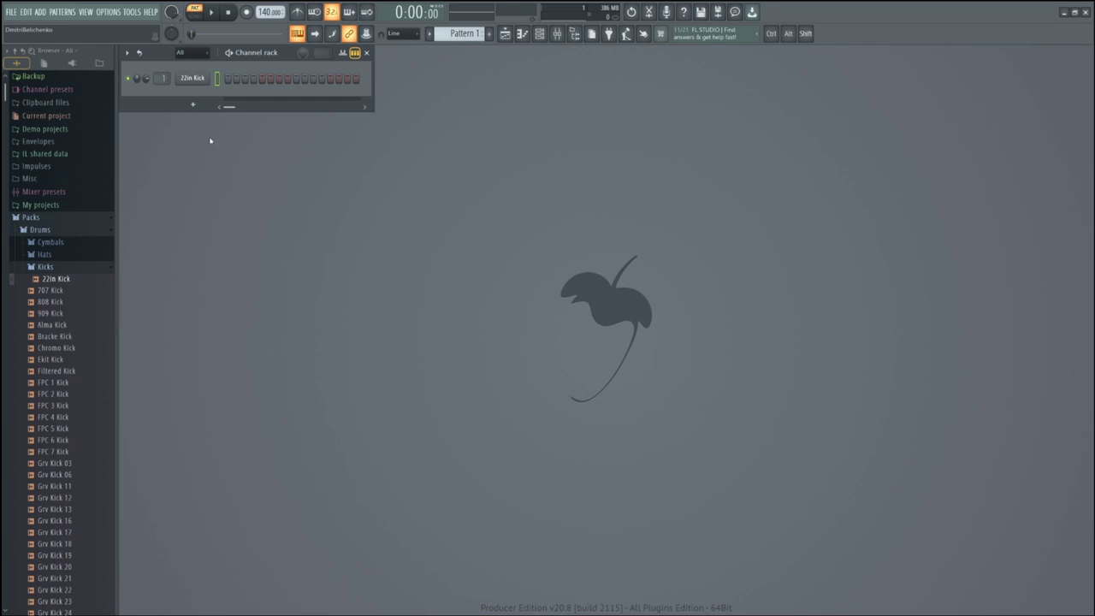
right_click(192, 78)
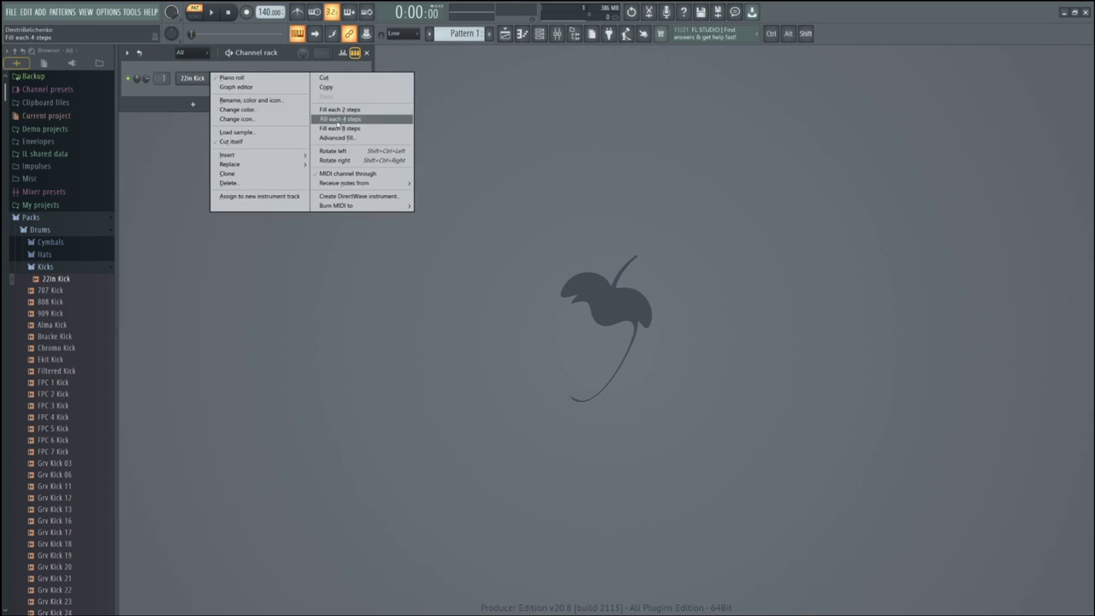
left_click(337, 120)
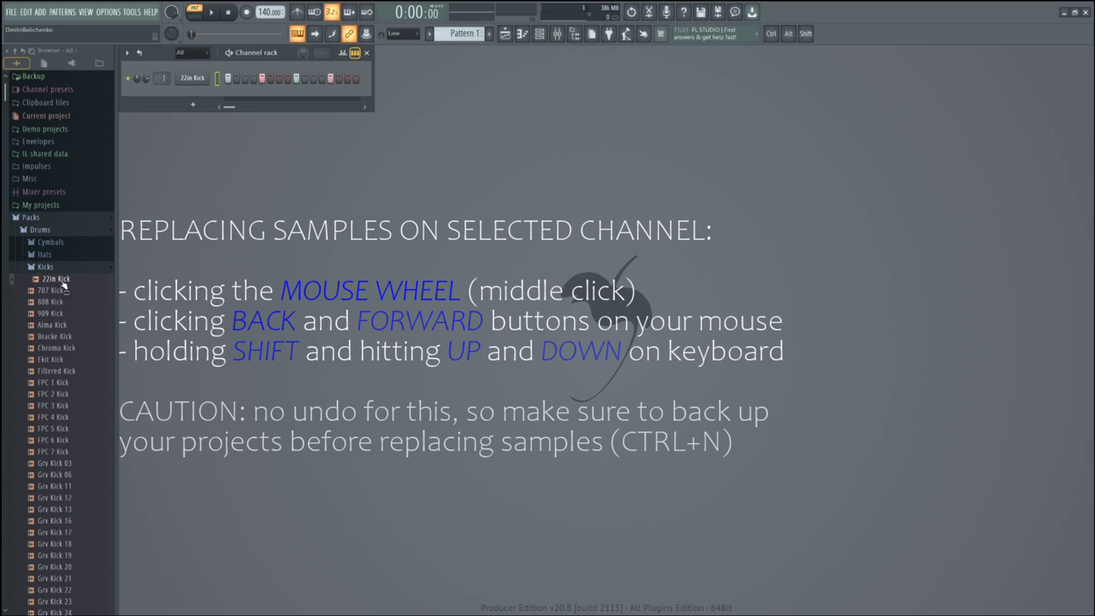
Play the pattern while swapping the kick channel's sample through 707 Kick and 909 Kick, ending on 808 Kick.
key("space")
key("shift+Down")
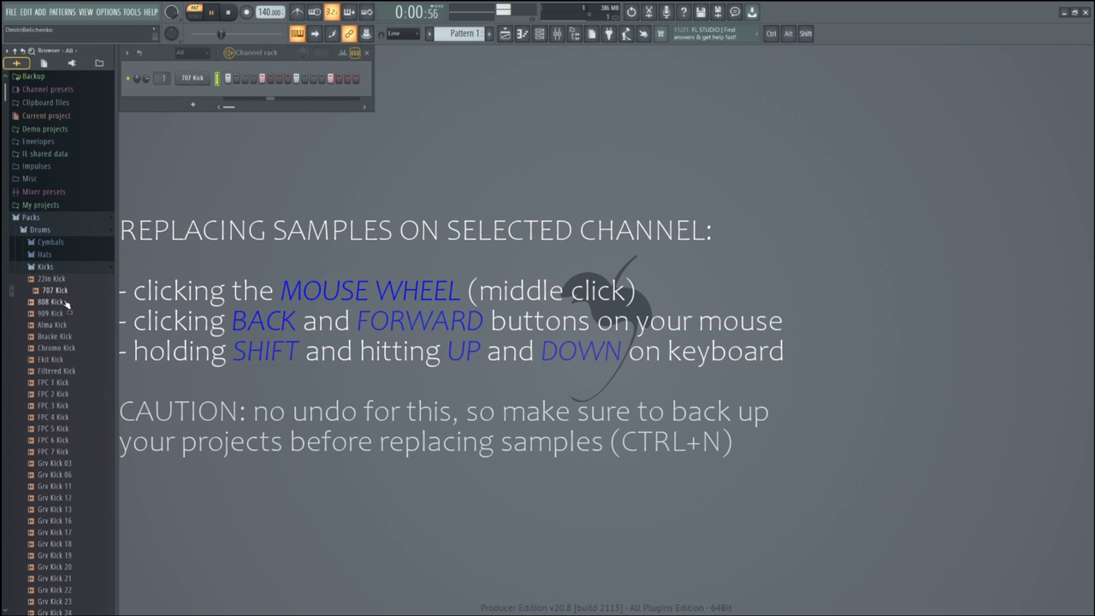
key("shift+Down")
key("shift+Down")
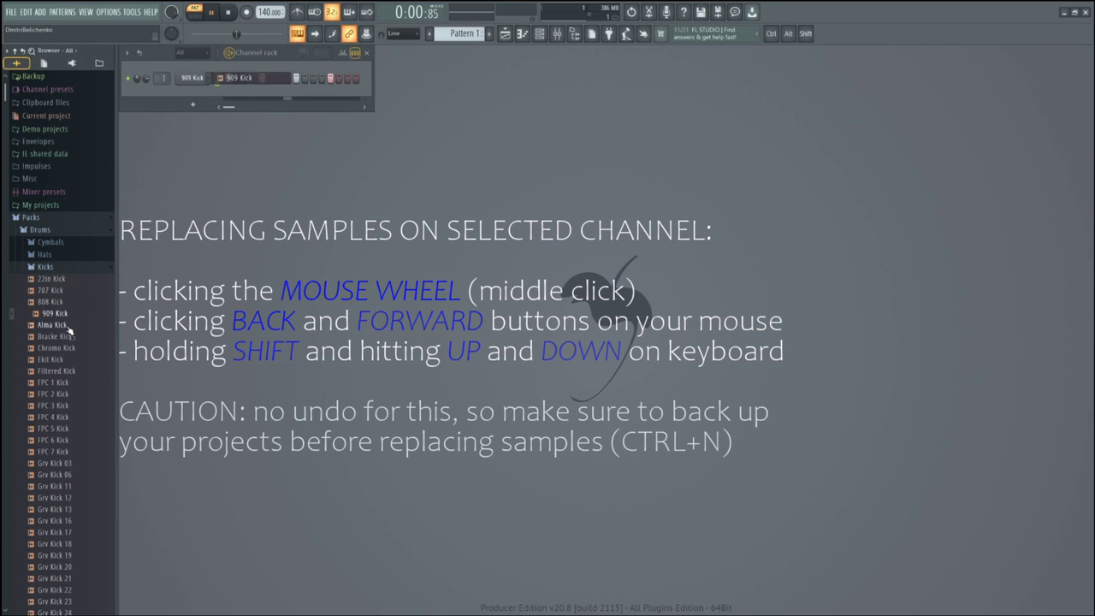
middle_click(68, 327)
middle_click(70, 301)
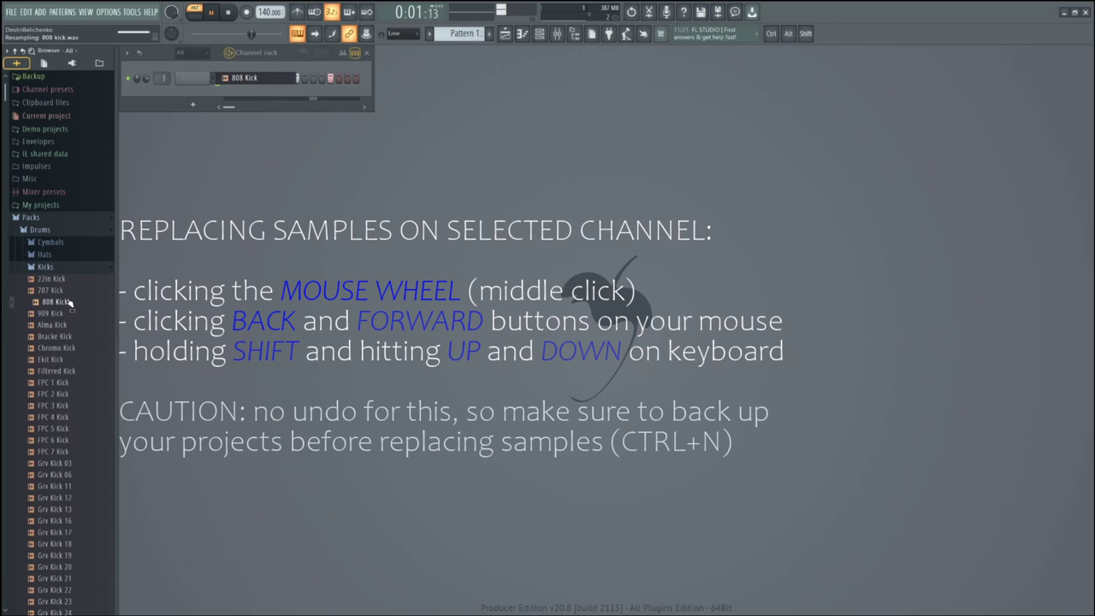
key("space")
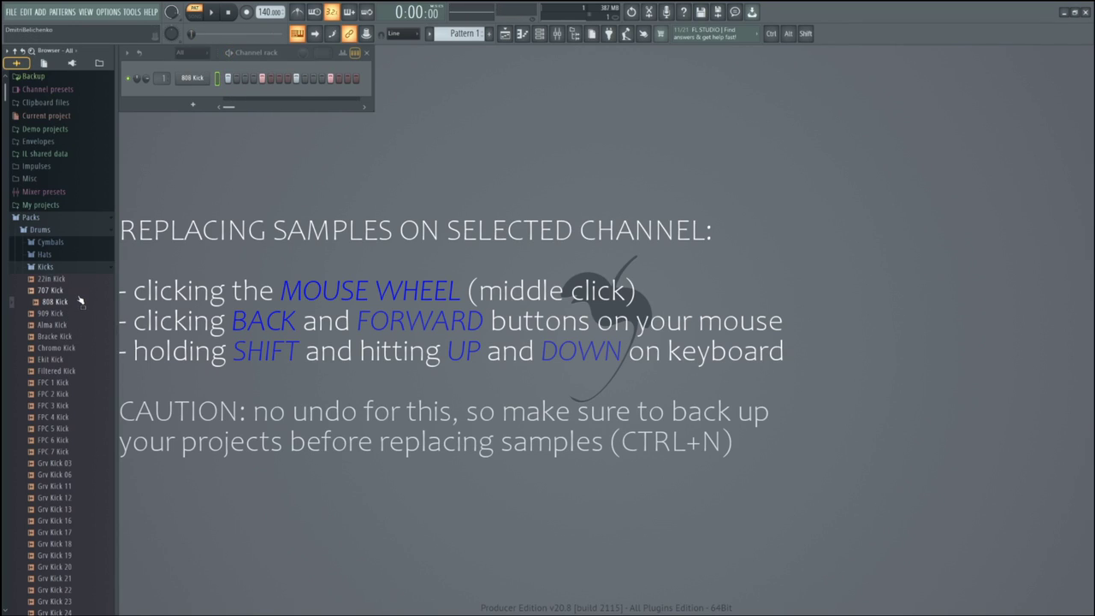
Replace the channel's sample with each following kick in the folder during playback, ending on Ekit Kick.
key("shift")
key("space")
key("shift+Down")
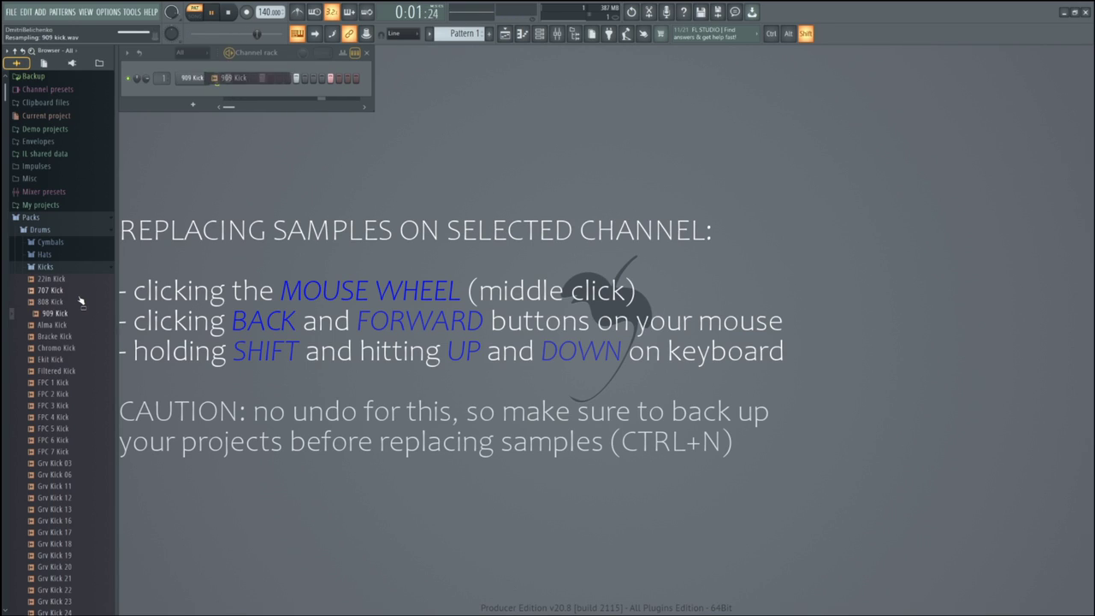
key("shift+Down")
key("shift+Down")
key("shift+Down")
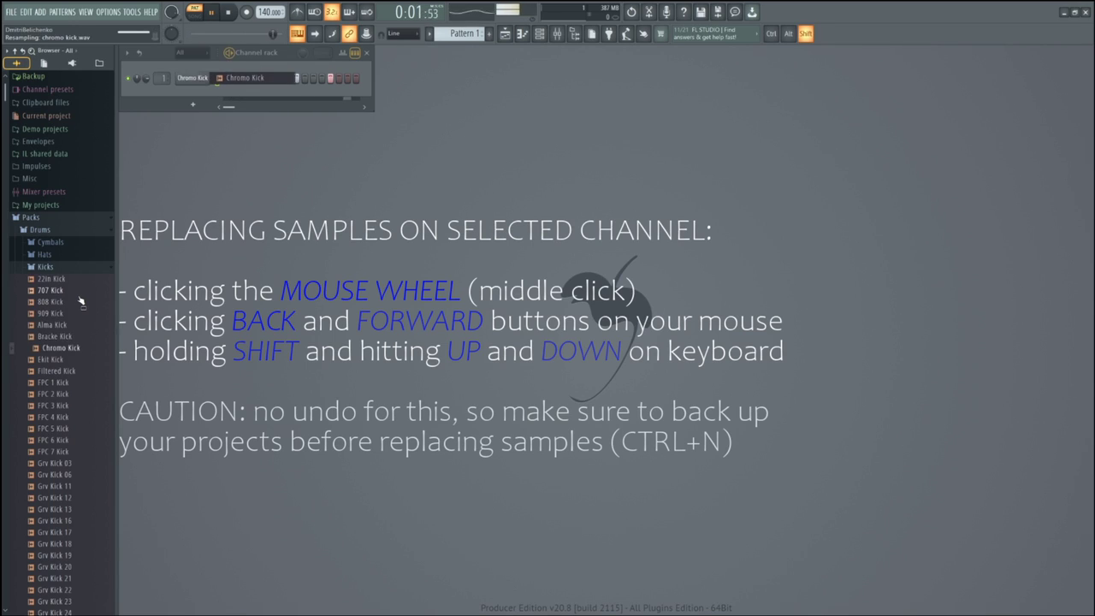
key("shift+Down")
key("space")
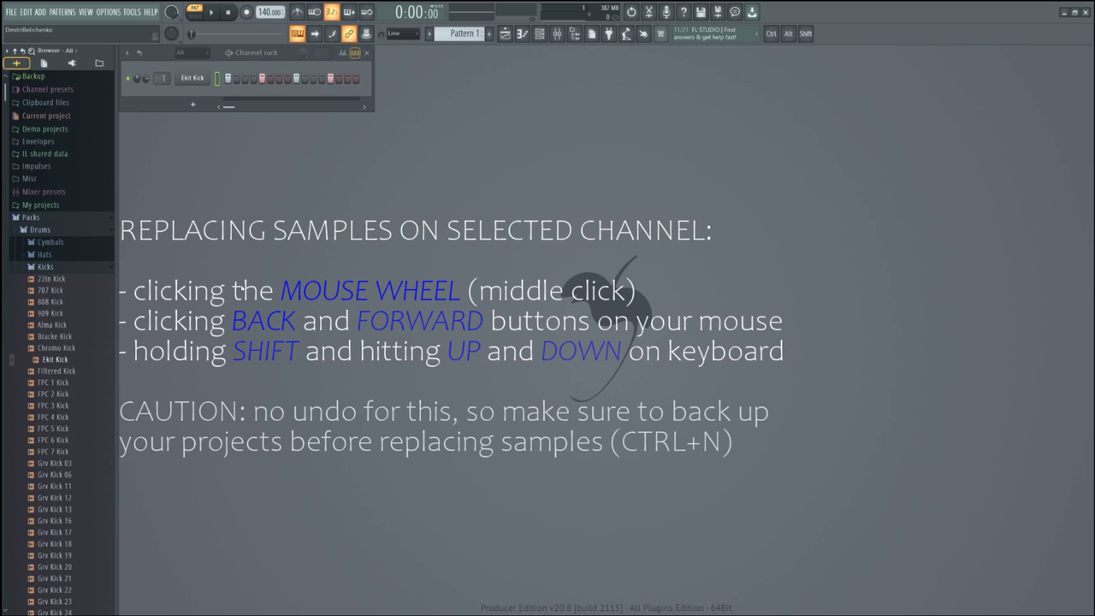
Collapse the Drums folder and examine the chord stamps in Scores > Stamps > Melodic - chords, including the Advanced subfolder.
left_click(57, 230)
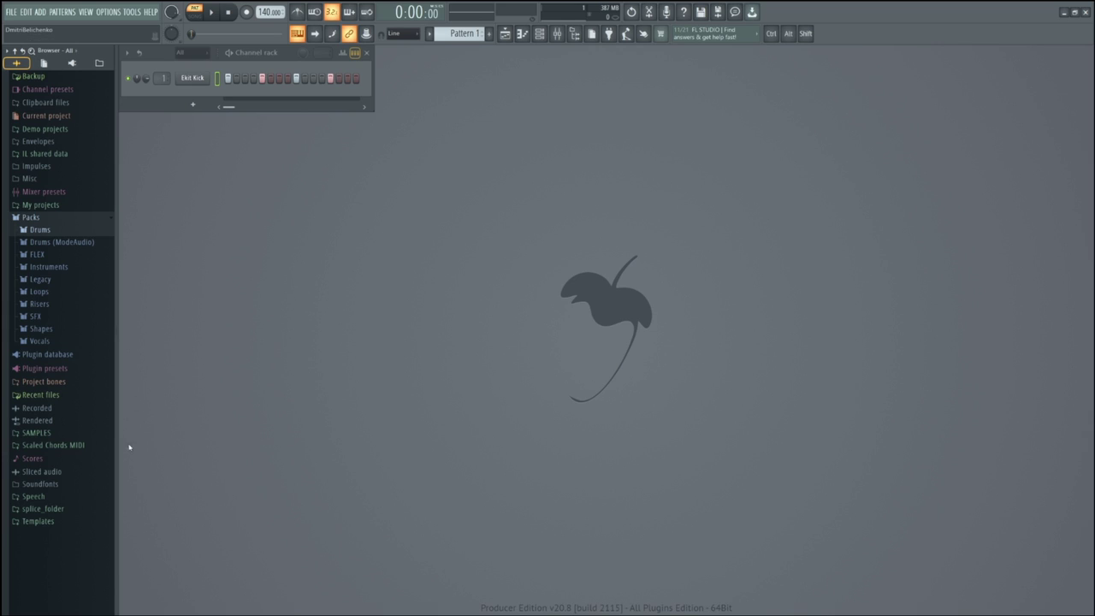
left_click(33, 458)
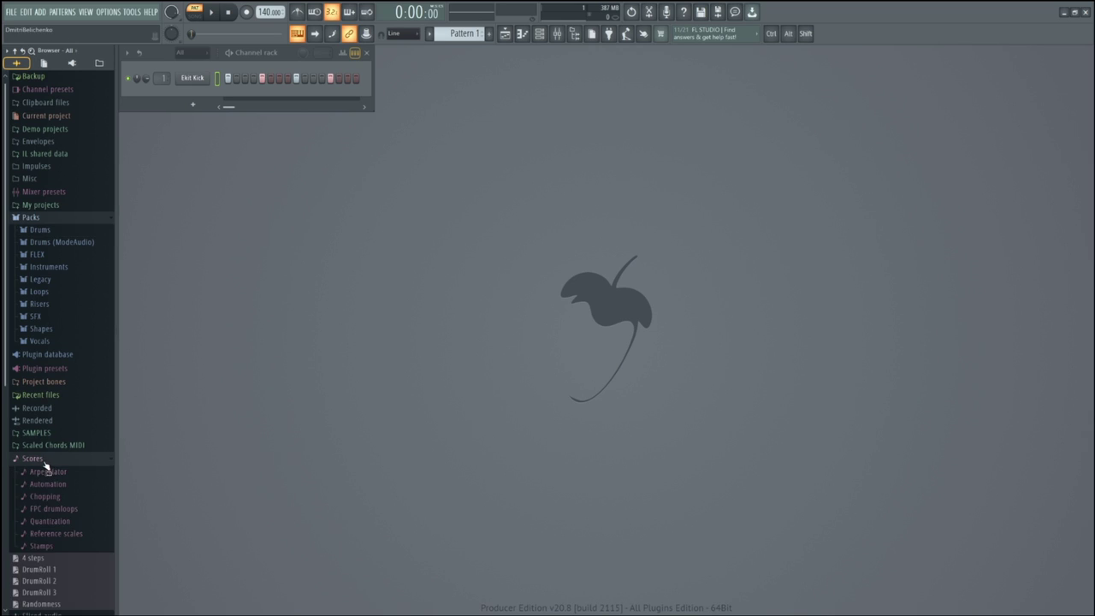
scroll(78, 499, "down", 2)
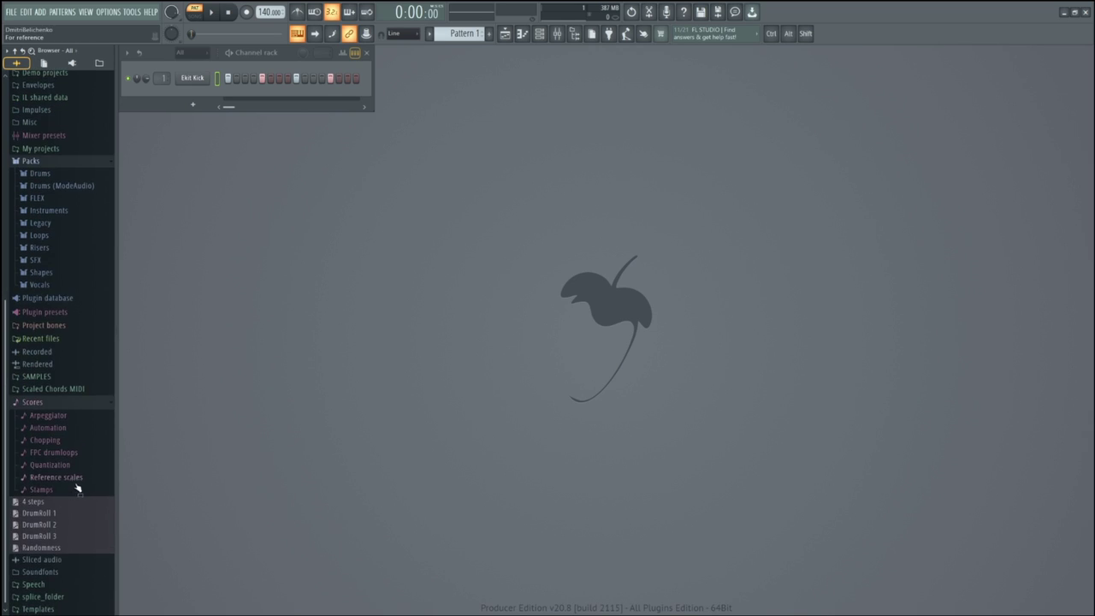
left_click(59, 489)
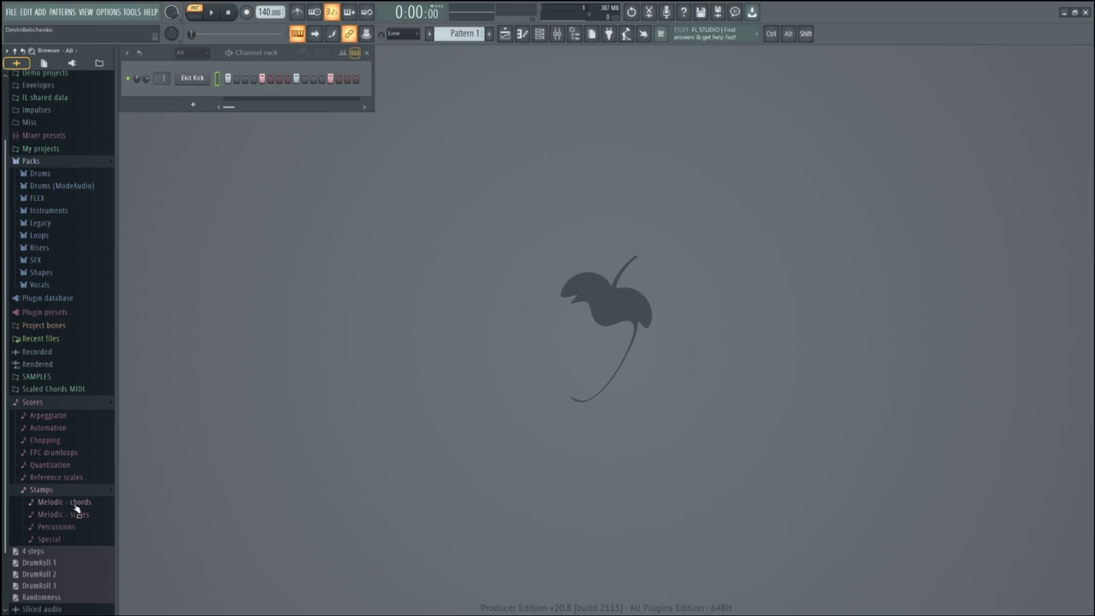
left_click(74, 505)
scroll(52, 506, "down", 6)
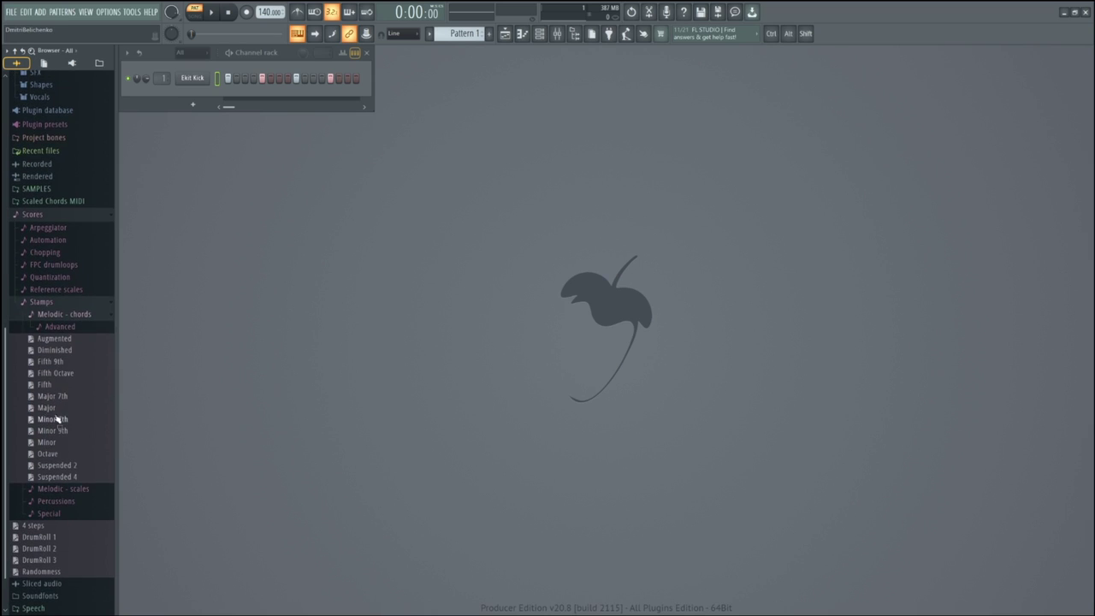
left_click(54, 326)
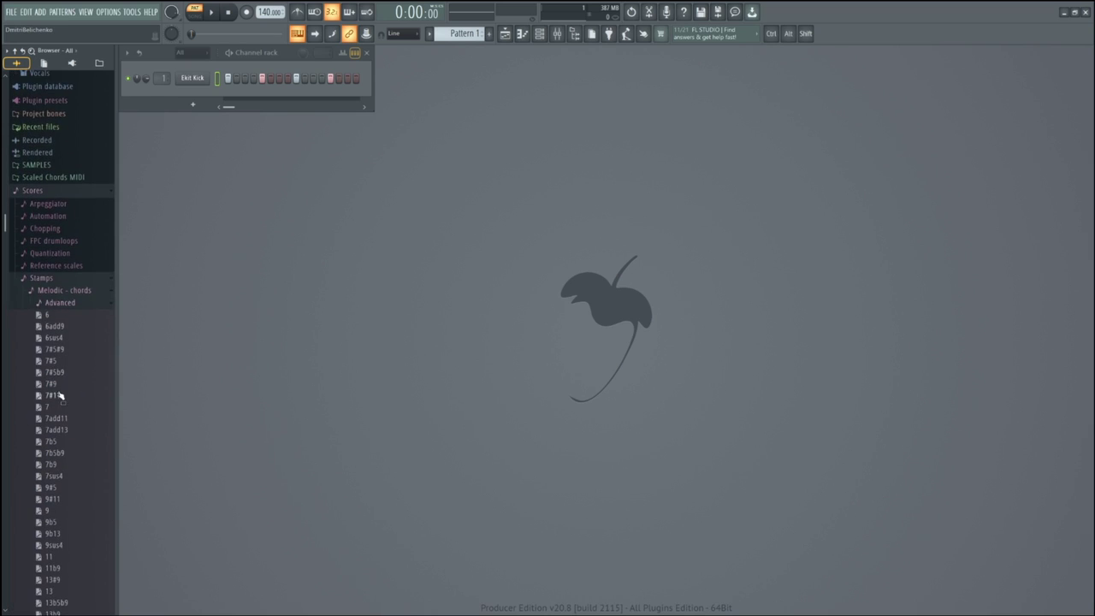
scroll(51, 427, "up", 6)
scroll(51, 432, "down", 12)
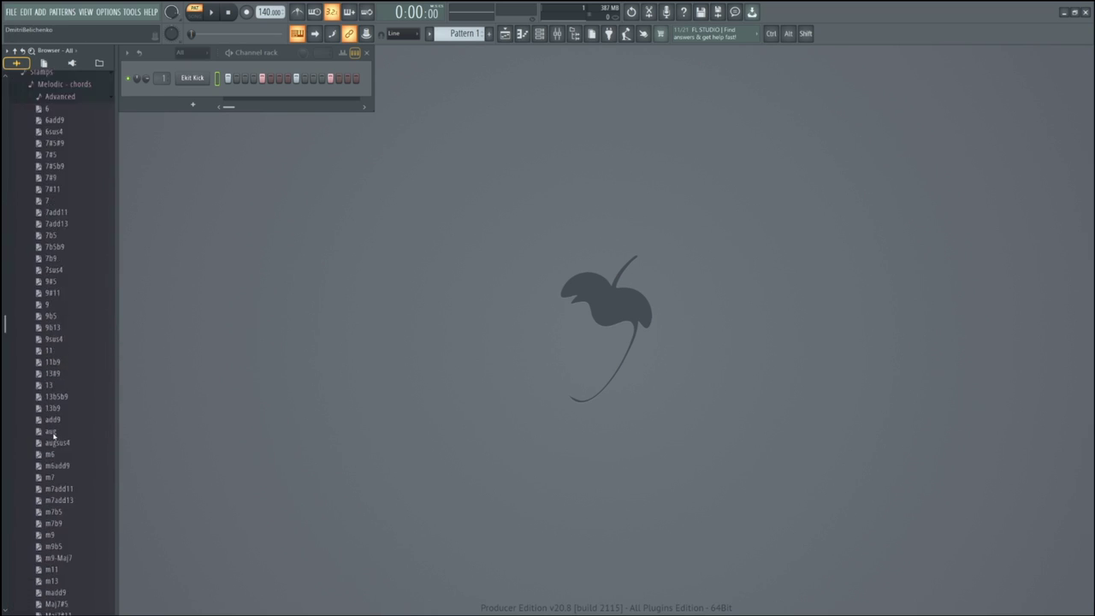
scroll(51, 433, "up", 6)
left_click(53, 302)
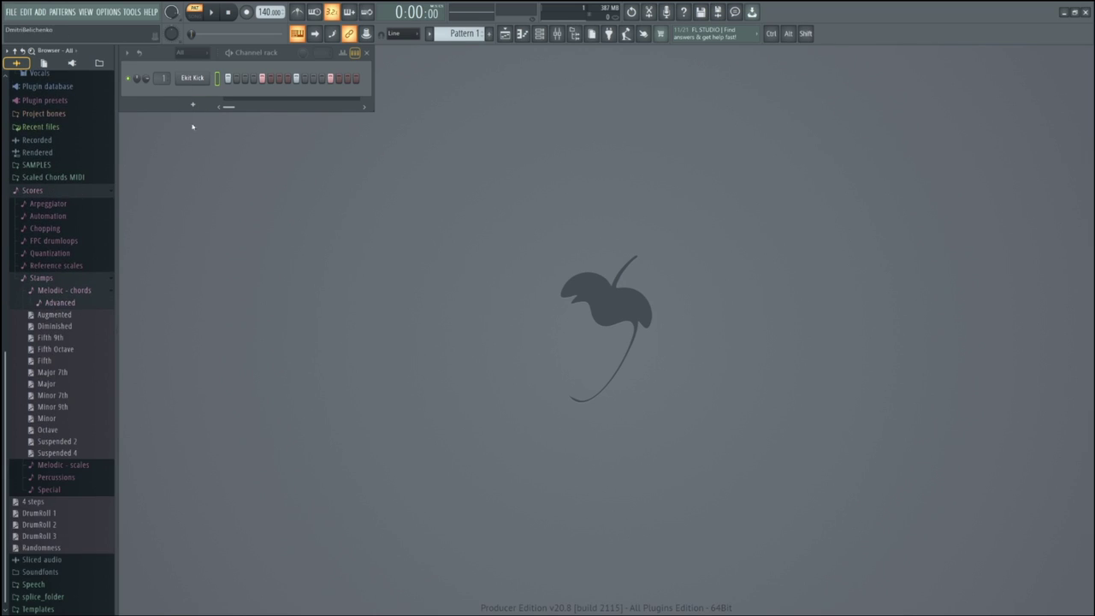
Open the Close Grand instrument from Packs > Instruments > Keyboard in a new channel.
scroll(60, 248, "up", 7)
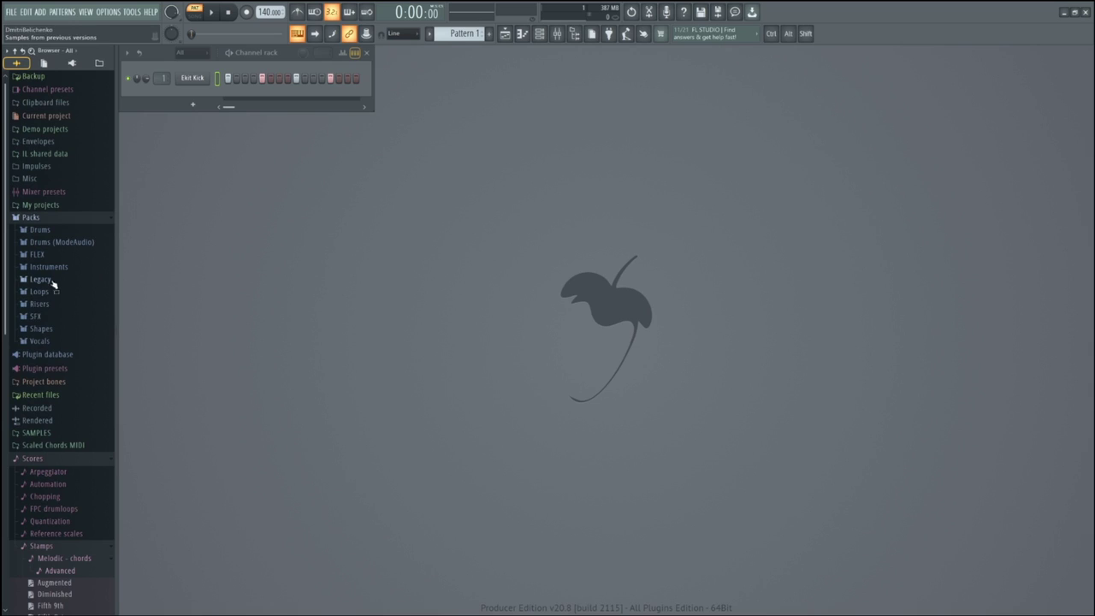
left_click(63, 268)
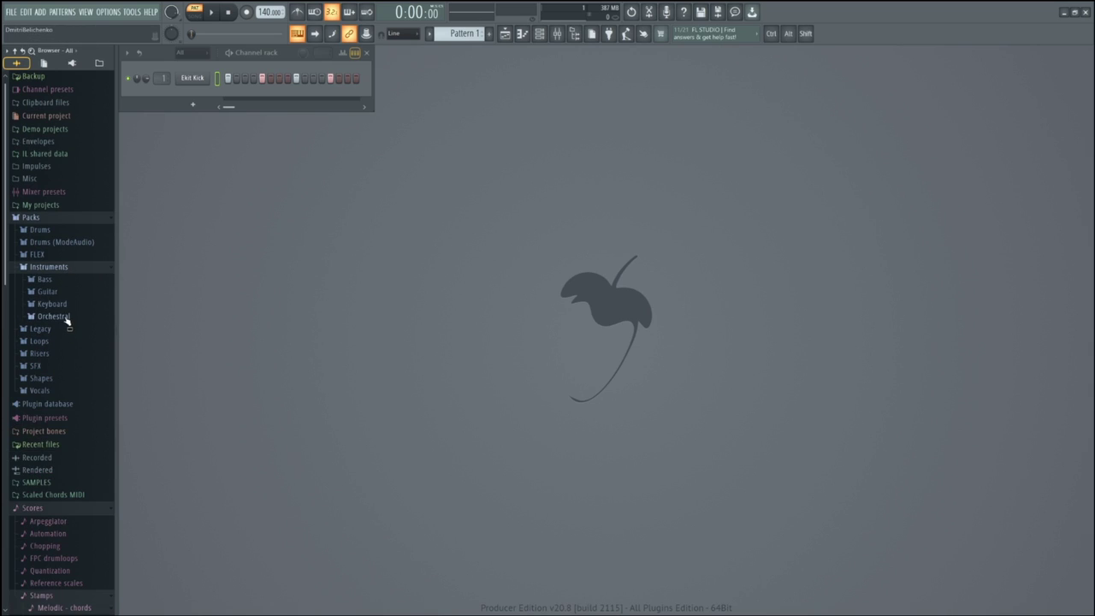
left_click(62, 304)
right_click(66, 316)
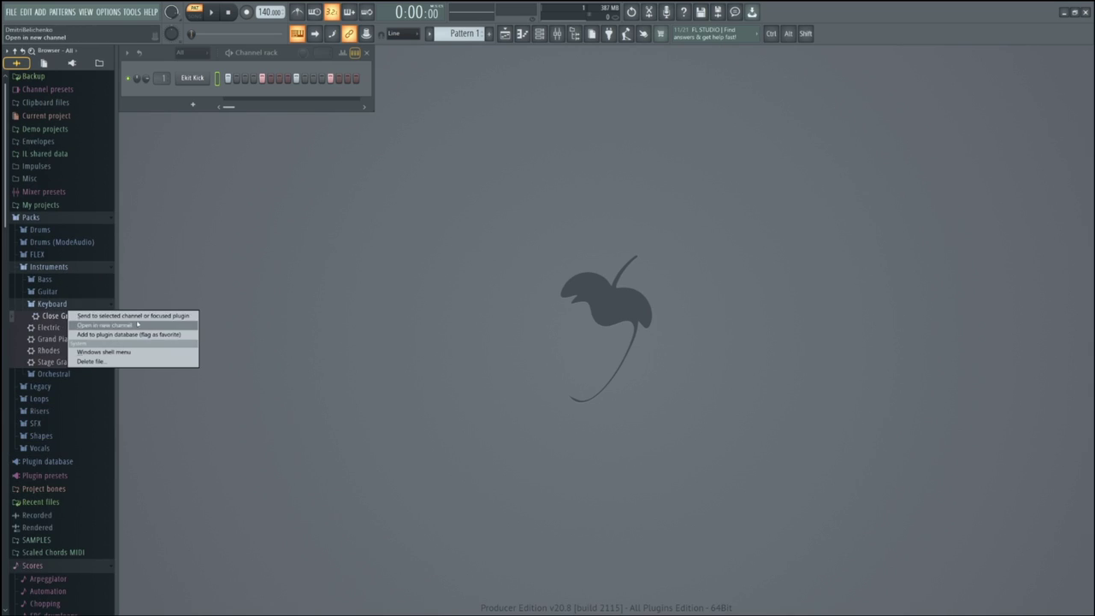
left_click(136, 326)
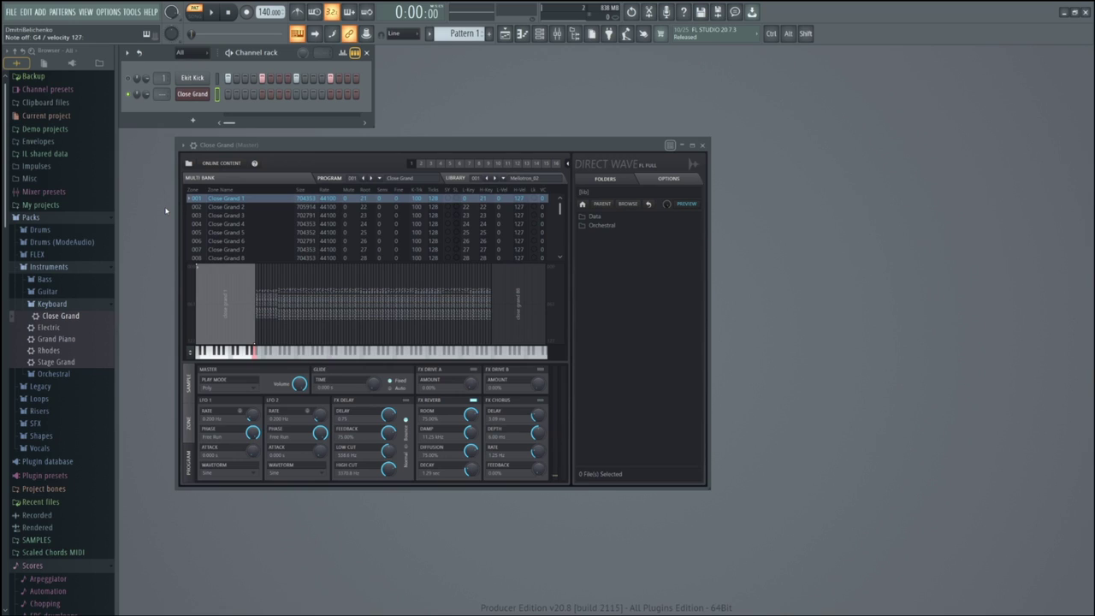
Load chord stamps such as Diminished, Major, Major 7th and Minor onto the Close Grand channel in turn and play them.
scroll(74, 305, "down", 8)
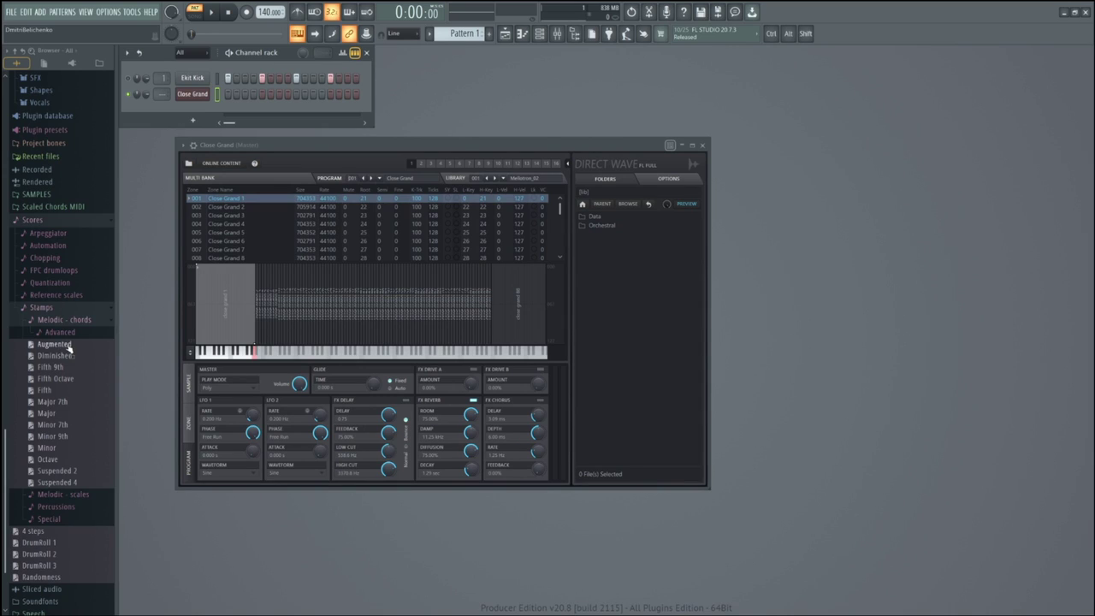
left_click(68, 345)
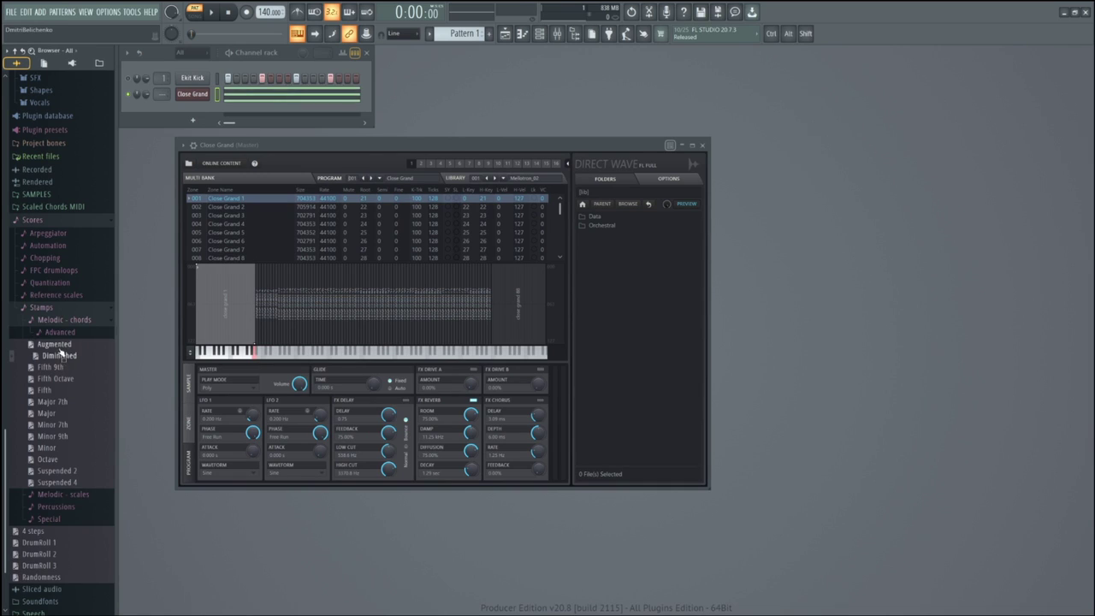
key("space")
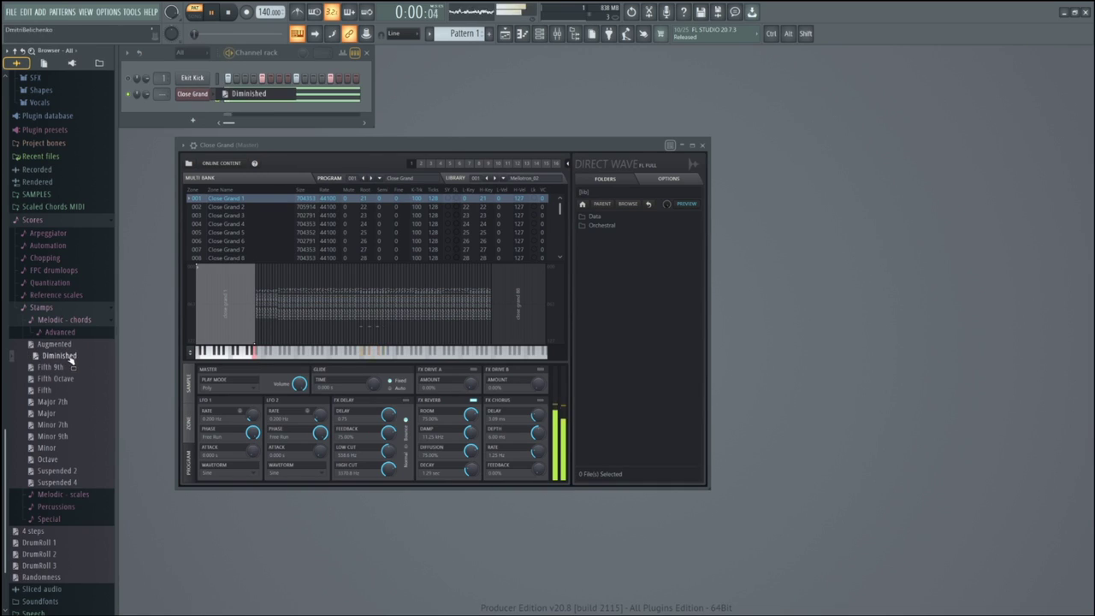
left_click(73, 413)
key("space")
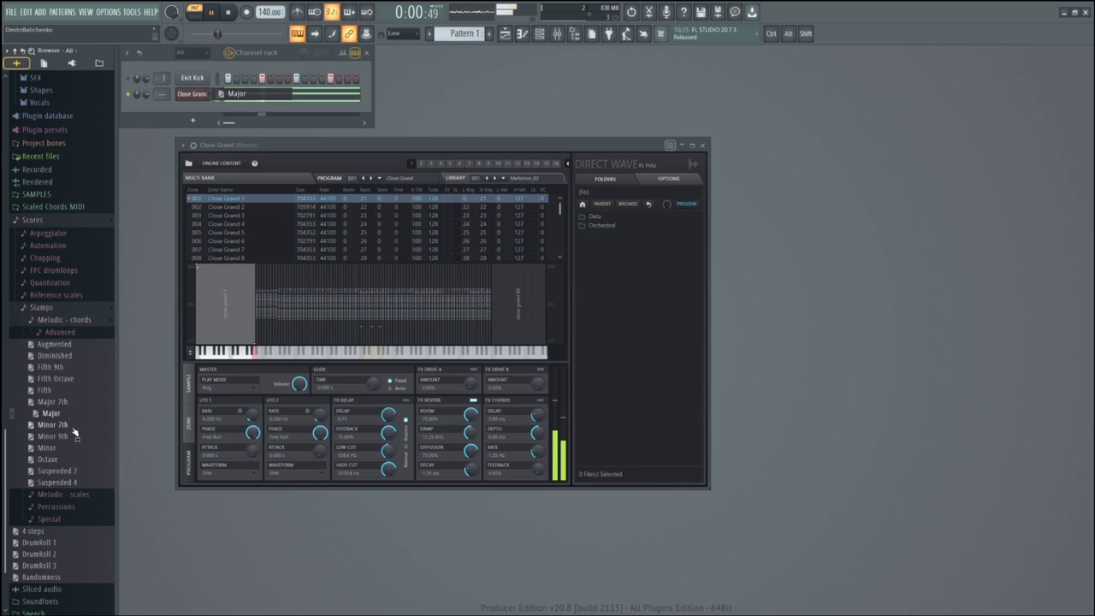
left_click(53, 402)
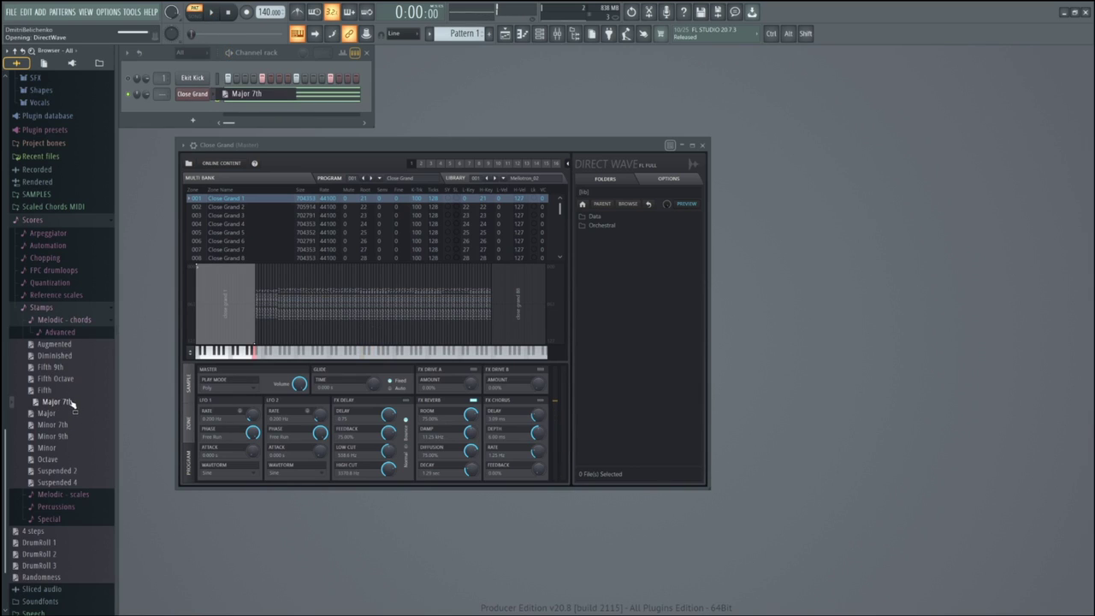
left_click(73, 447)
key("space")
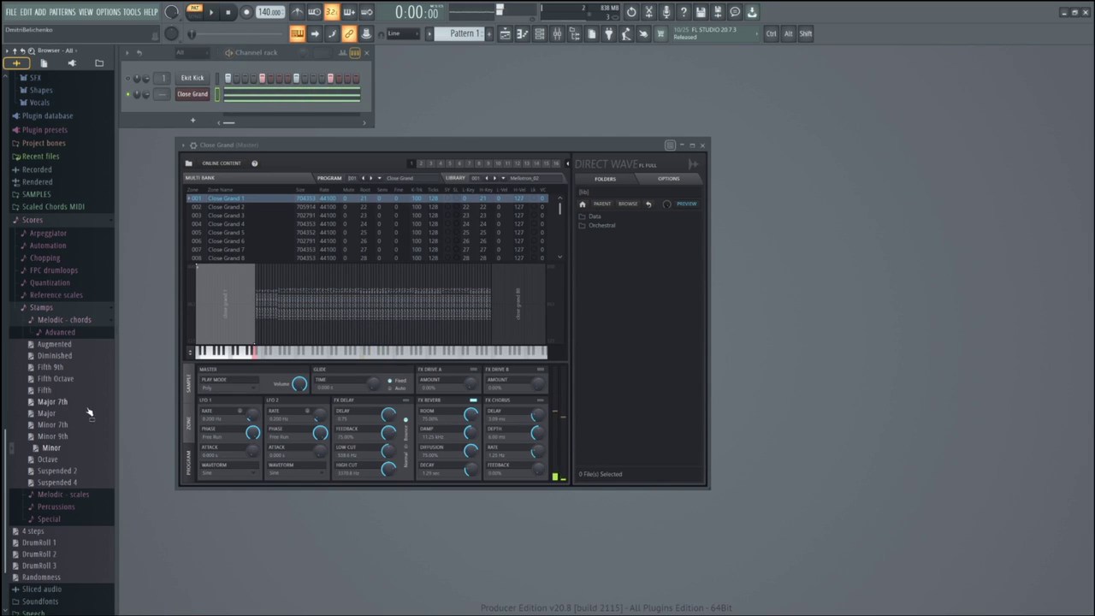
left_click(53, 401)
left_click(68, 425)
Collapse the Scores folder and view the Cmaj and Cmin folders of Scaled Chords MIDI in turn.
left_click(75, 220)
left_click(79, 545)
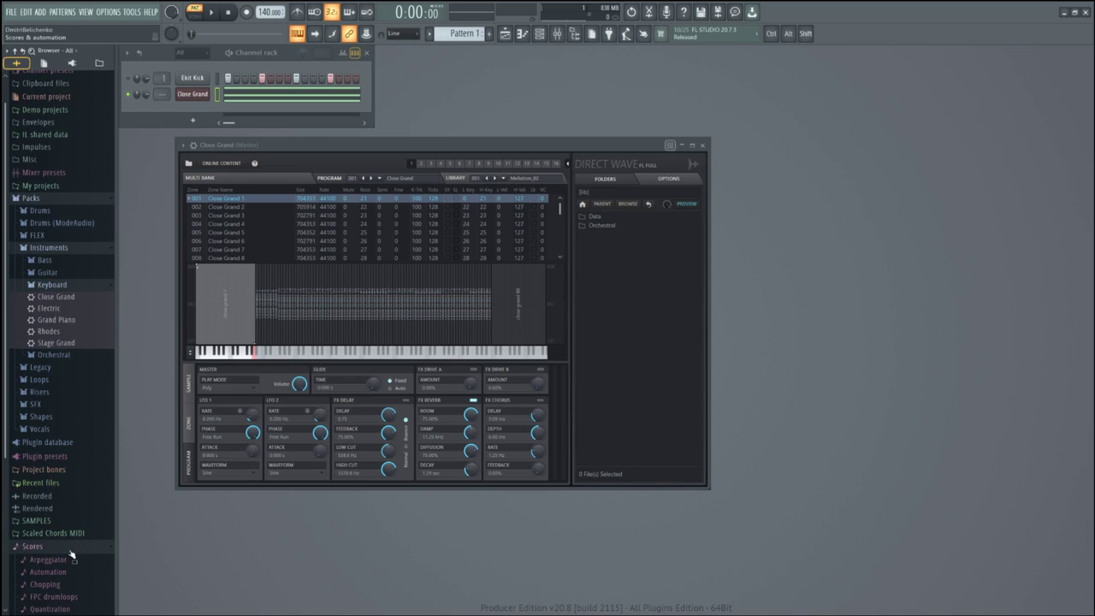
left_click(64, 534)
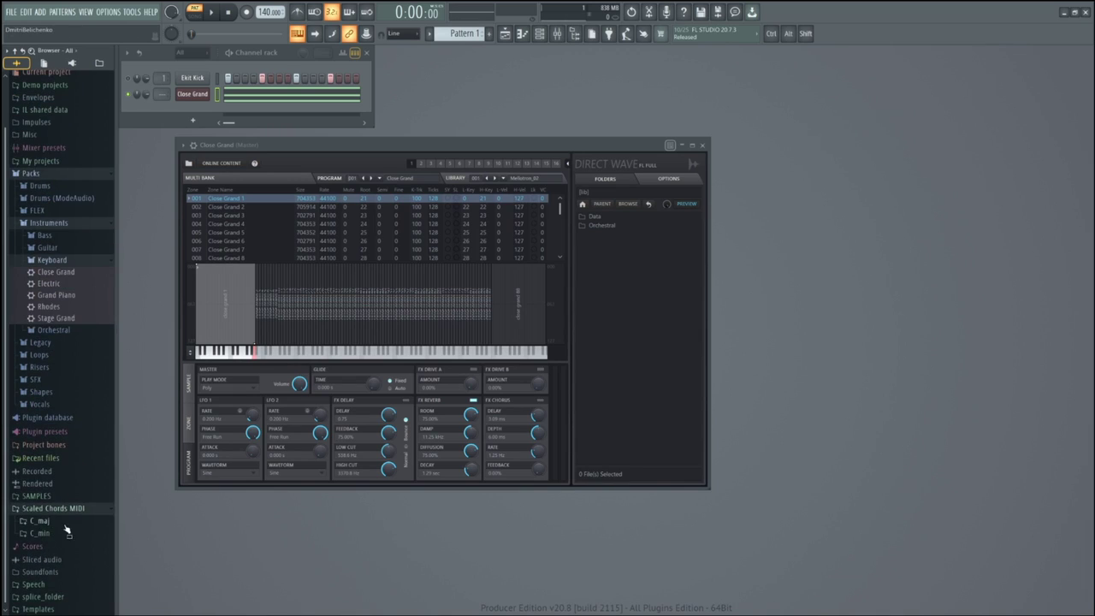
left_click(51, 523)
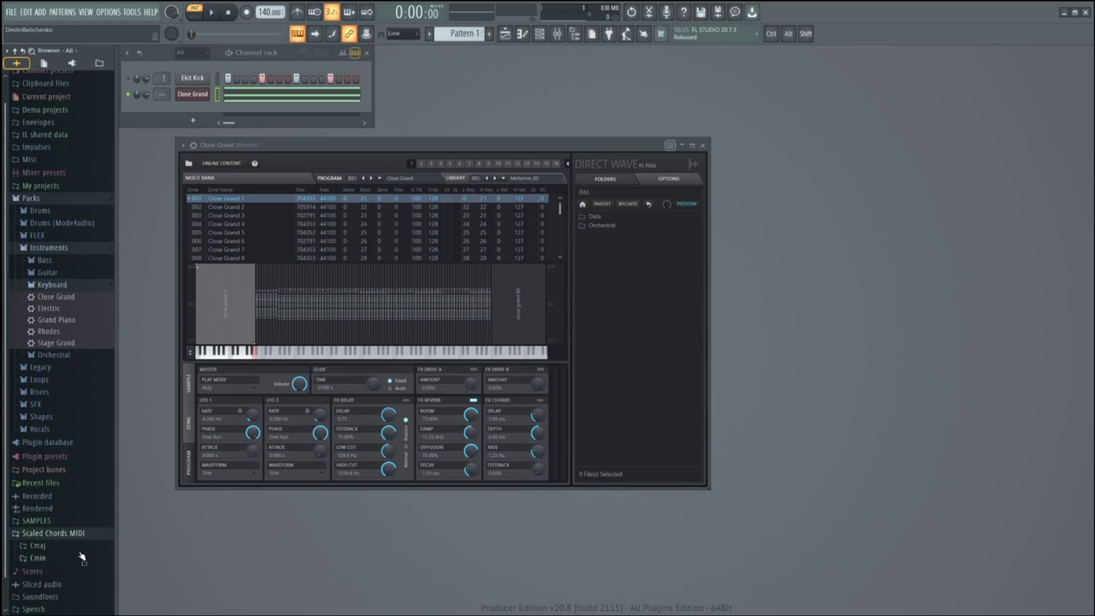
left_click(41, 546)
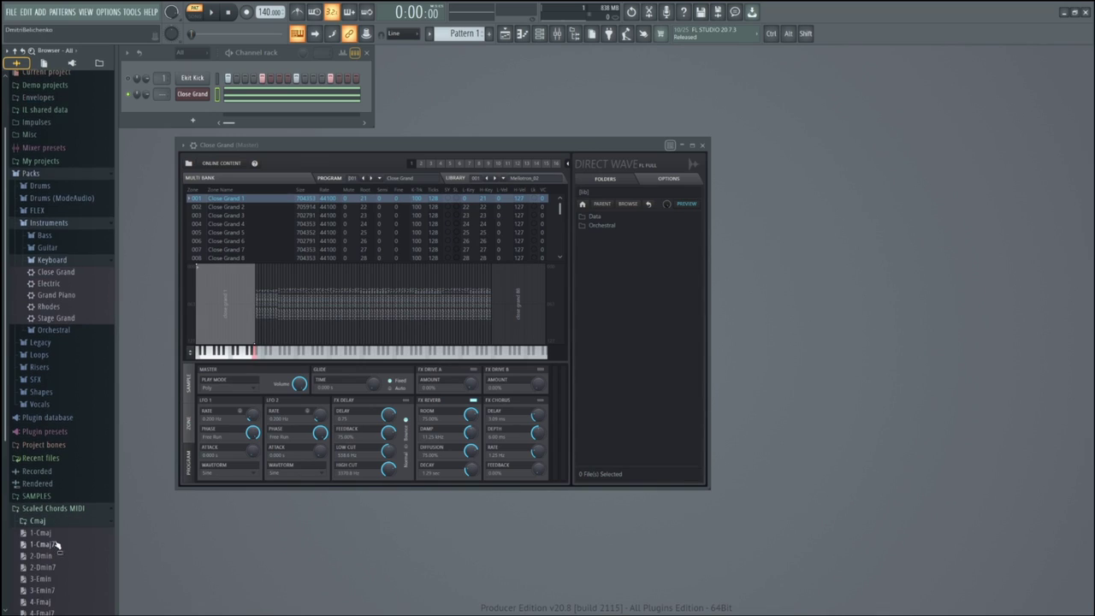
left_click(61, 364)
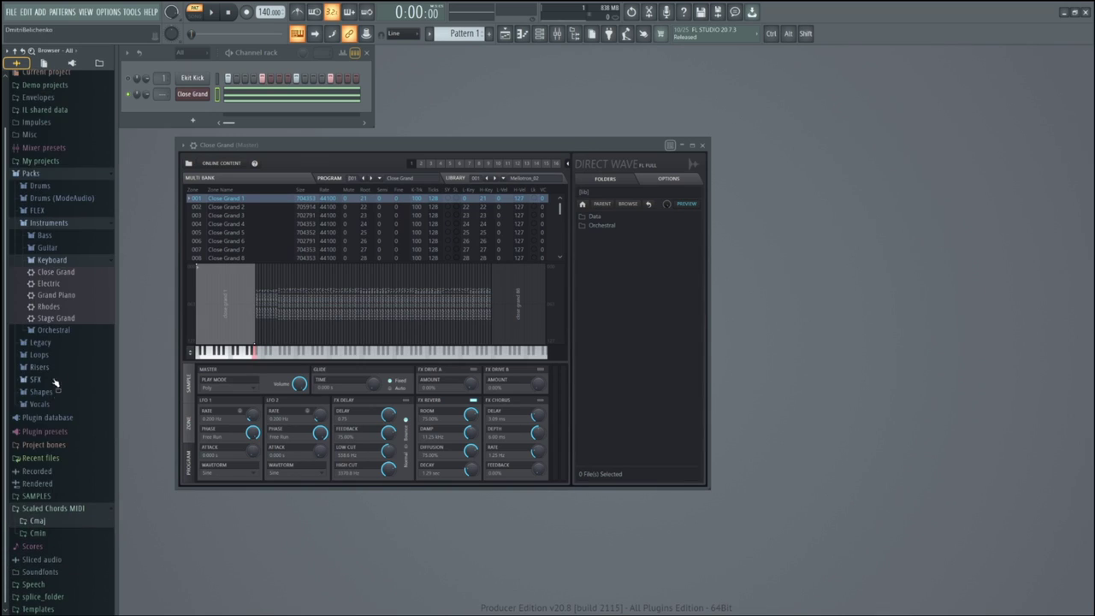
left_click(41, 533)
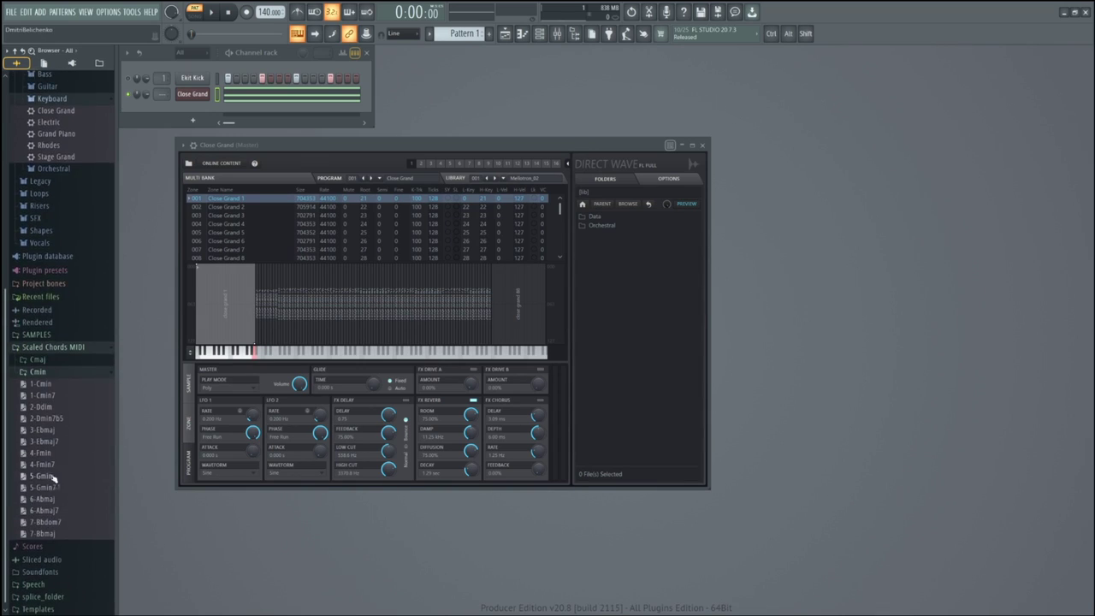